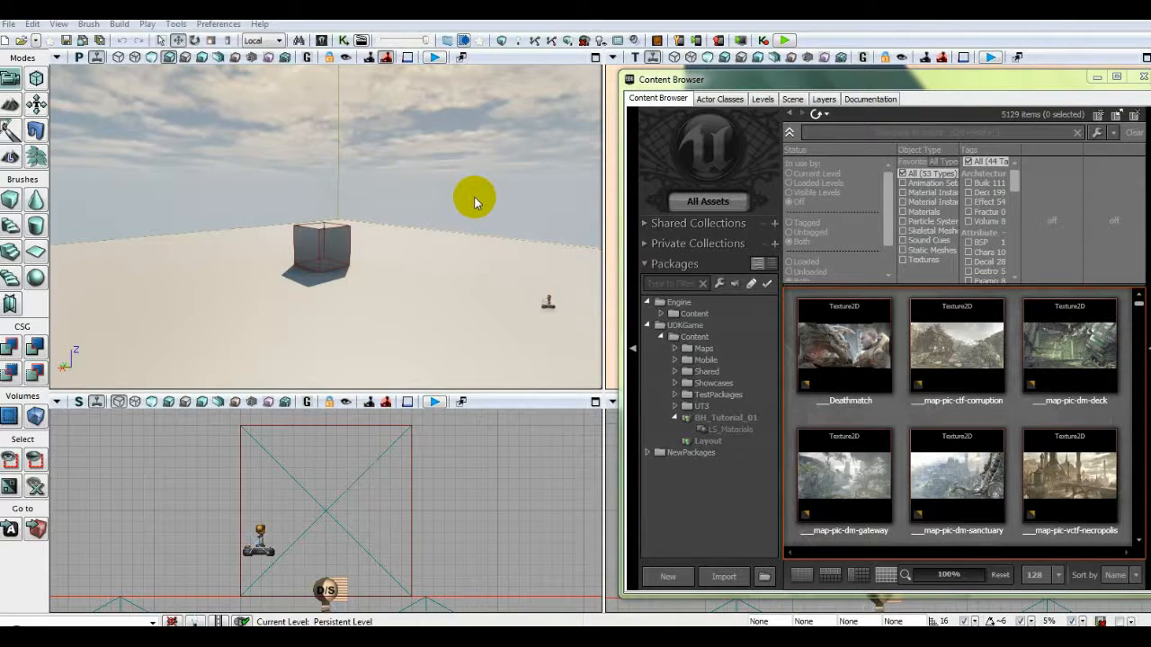
Close the Content Browser and maximize the perspective viewport
left_click(1138, 77)
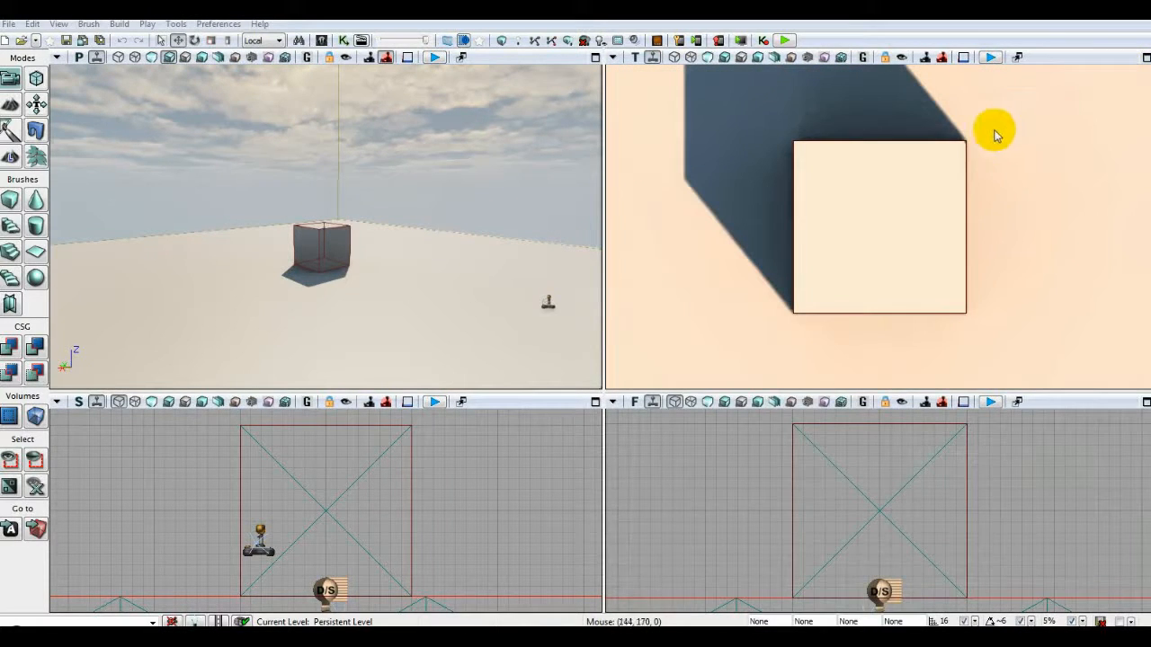
left_click(963, 175)
scroll(963, 176, "down", 5)
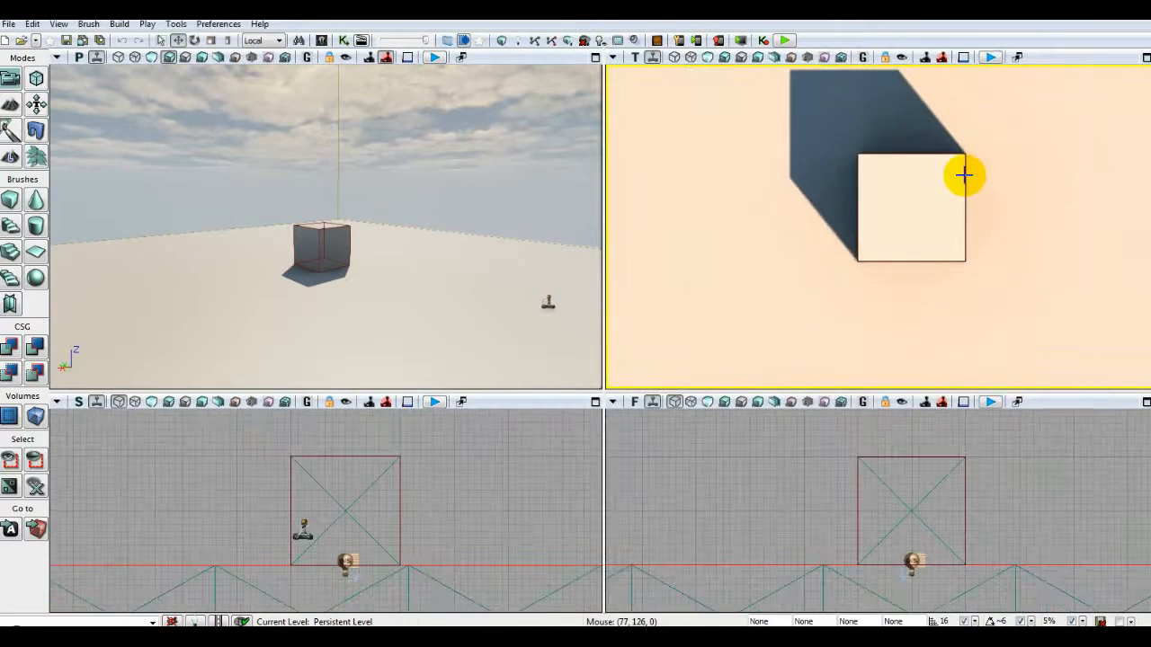
scroll(963, 175, "down", 3)
left_click_drag(1014, 175, 945, 195)
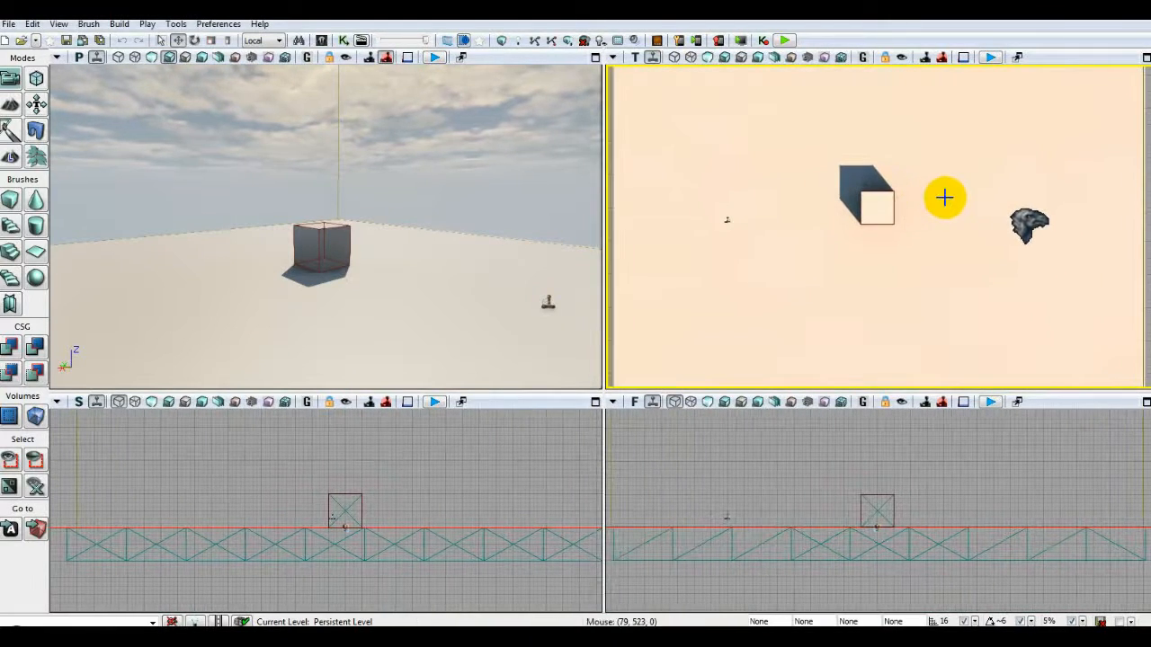
left_click_drag(415, 294, 456, 206)
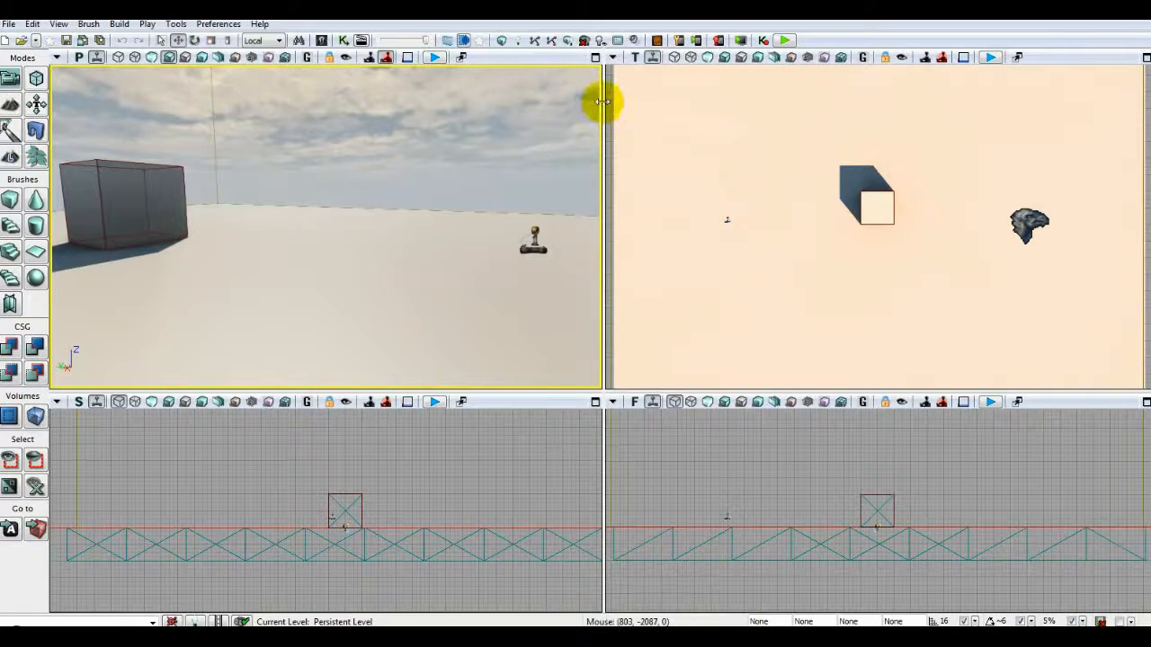
left_click(595, 57)
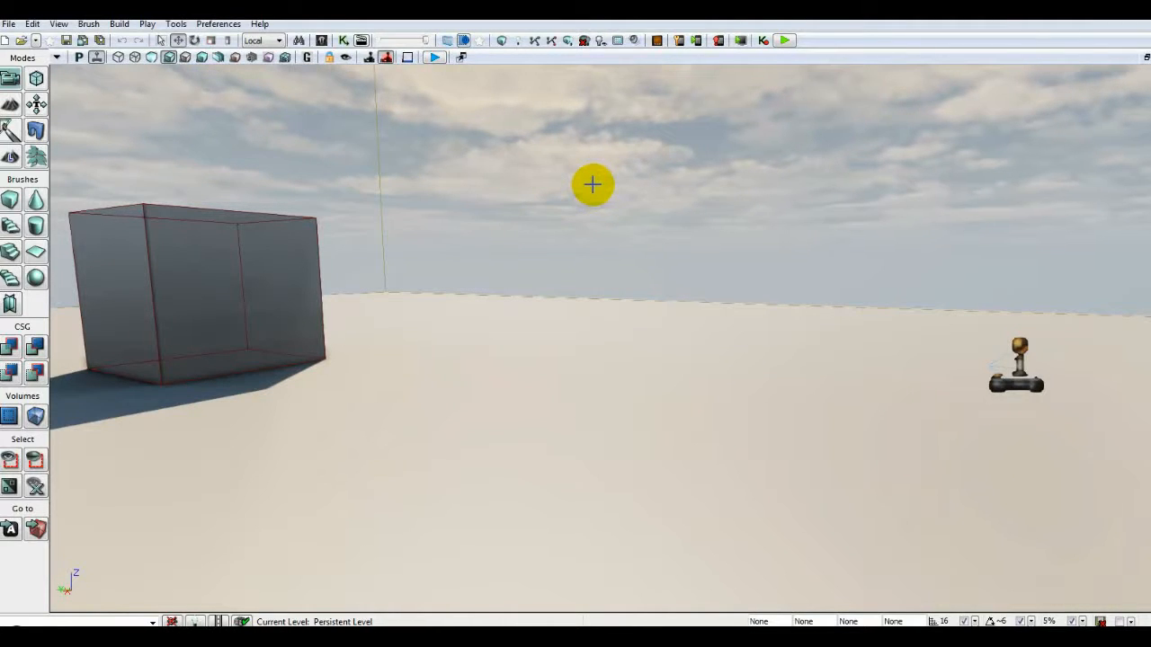
Examine the level save path from the C: drive through UDK, UDK-2015-01, UDKGame, Content and Maps to BaddHippie, without saving
left_click(9, 24)
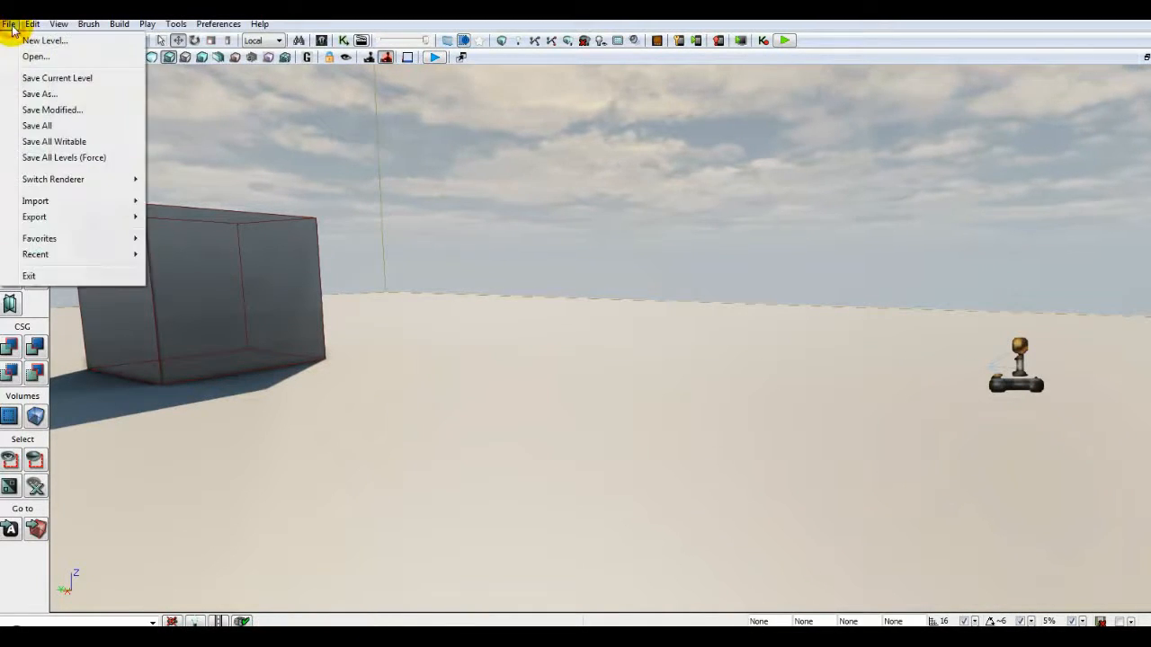
left_click(34, 94)
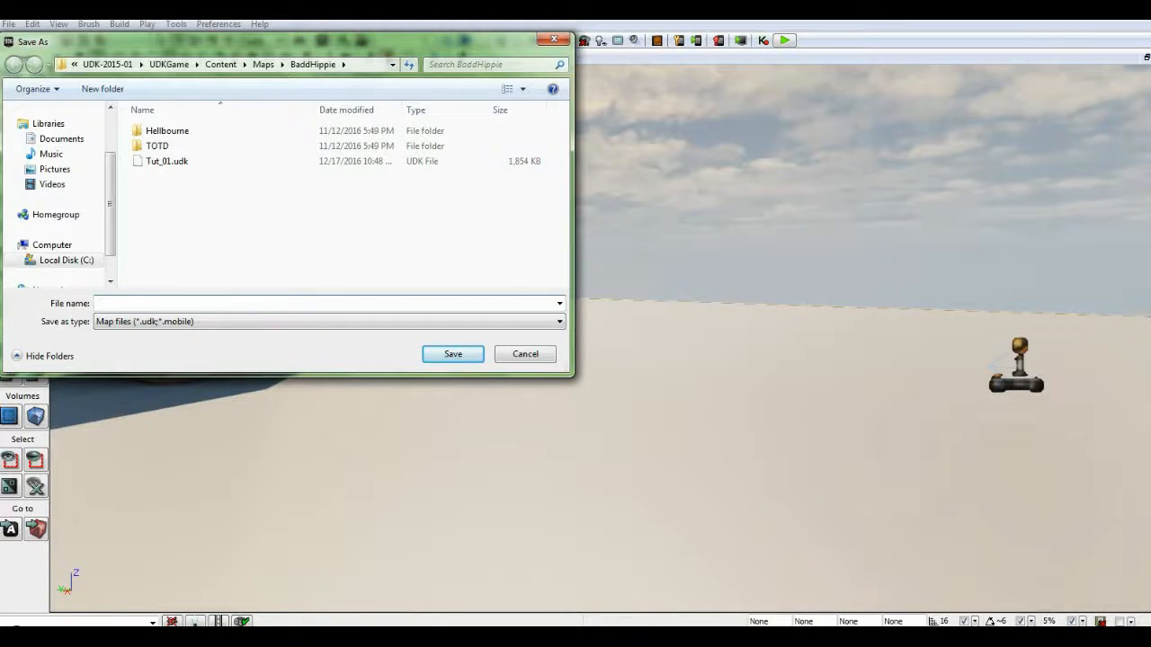
left_click(263, 65)
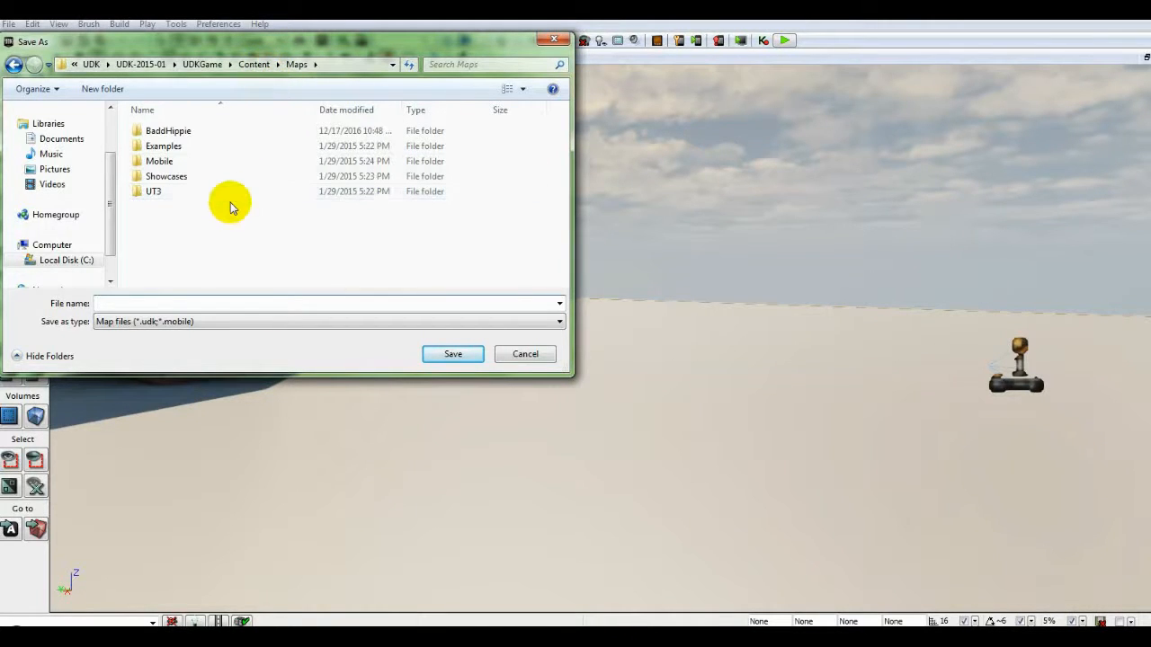
left_click(69, 261)
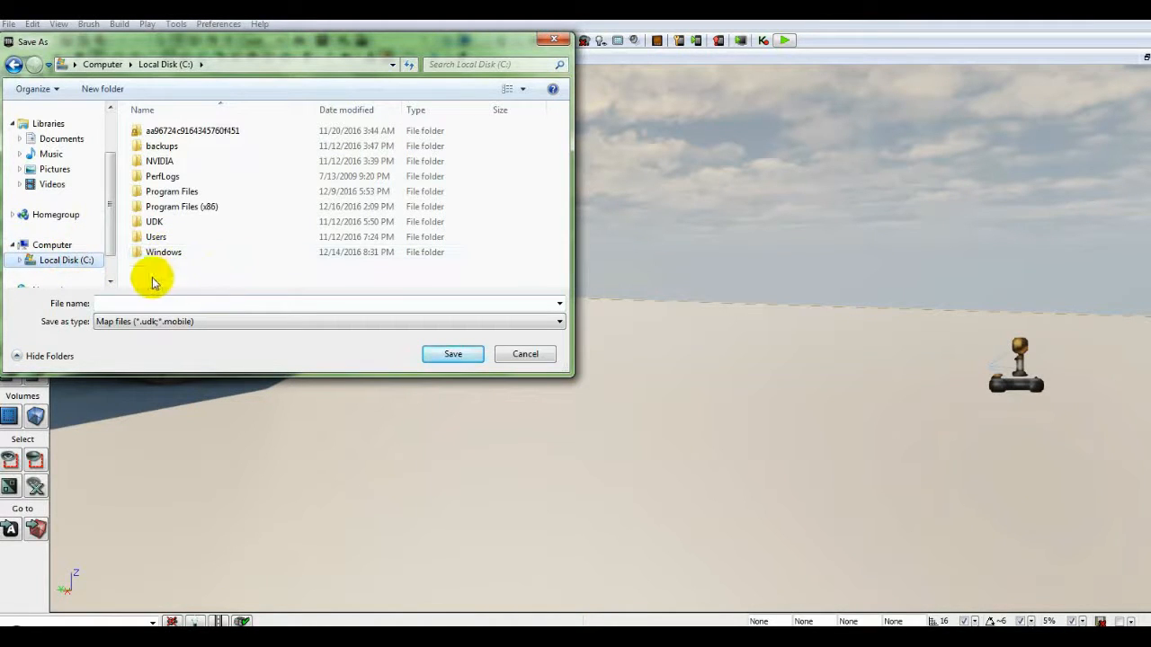
double_click(163, 227)
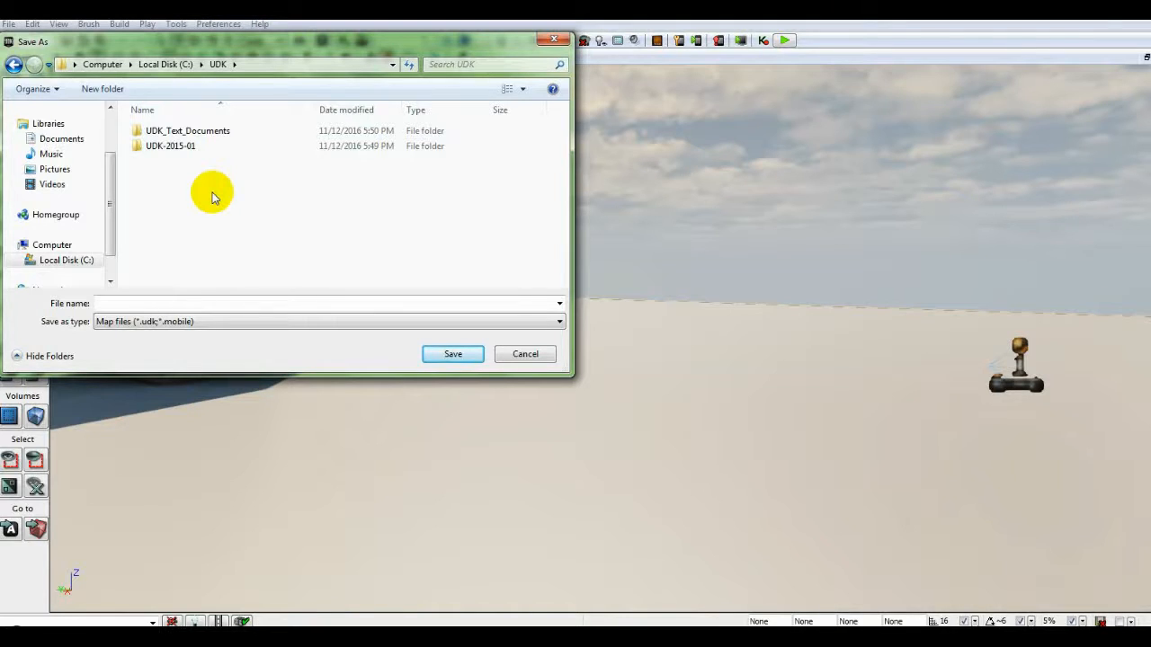
double_click(171, 148)
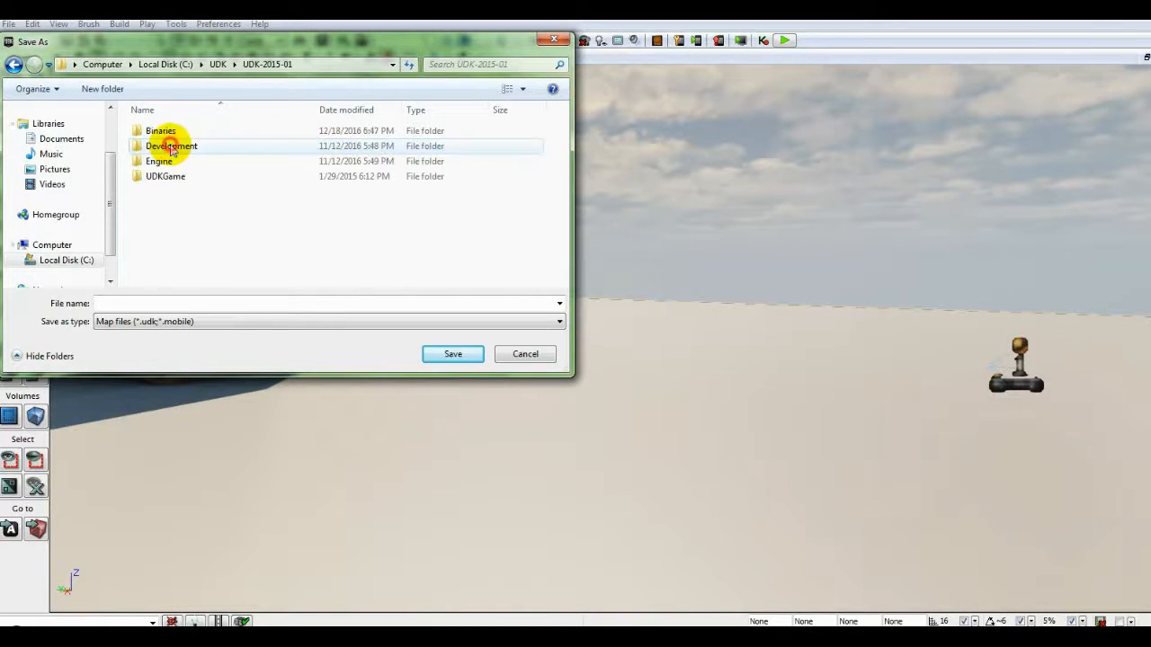
double_click(154, 176)
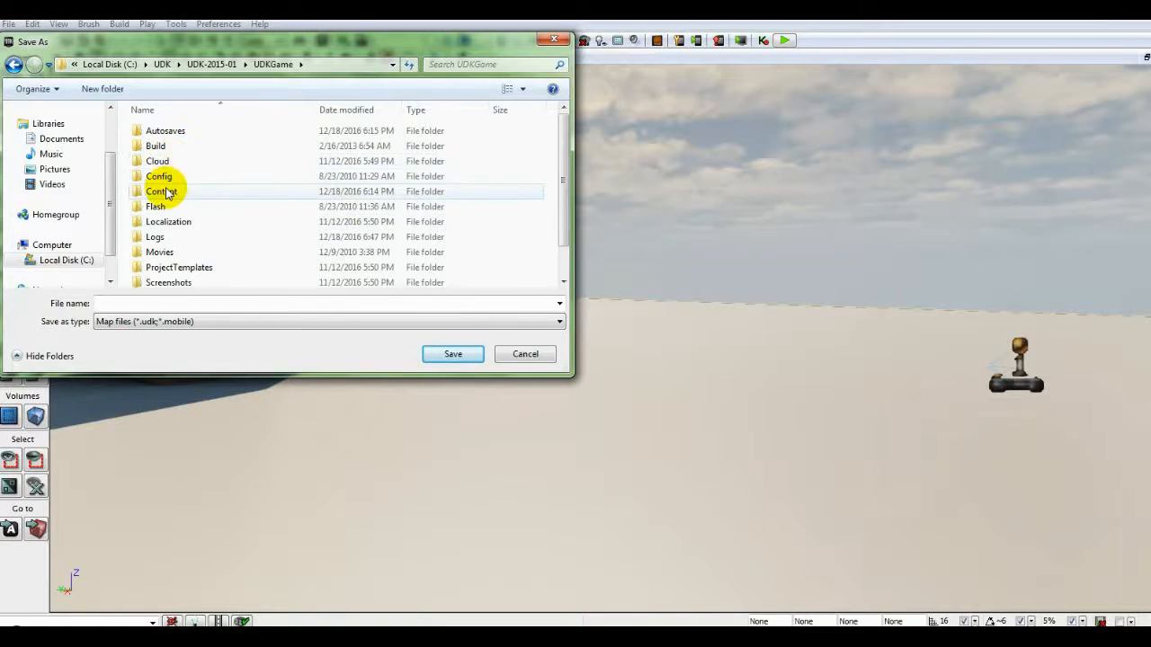
left_click(166, 194)
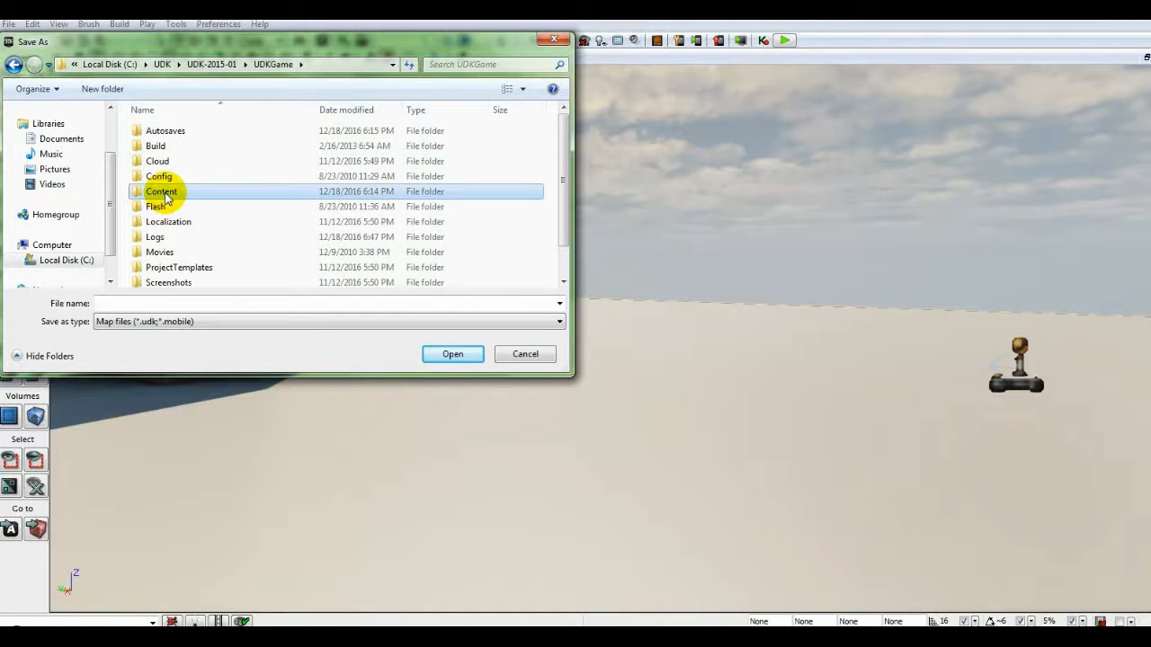
double_click(164, 193)
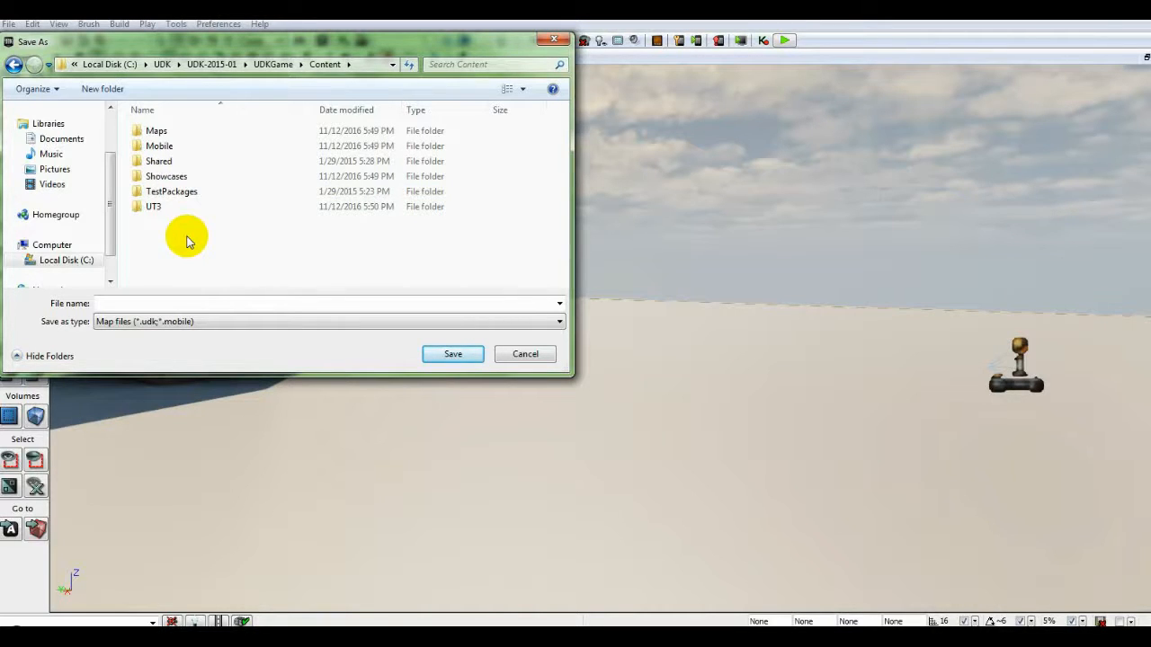
double_click(159, 135)
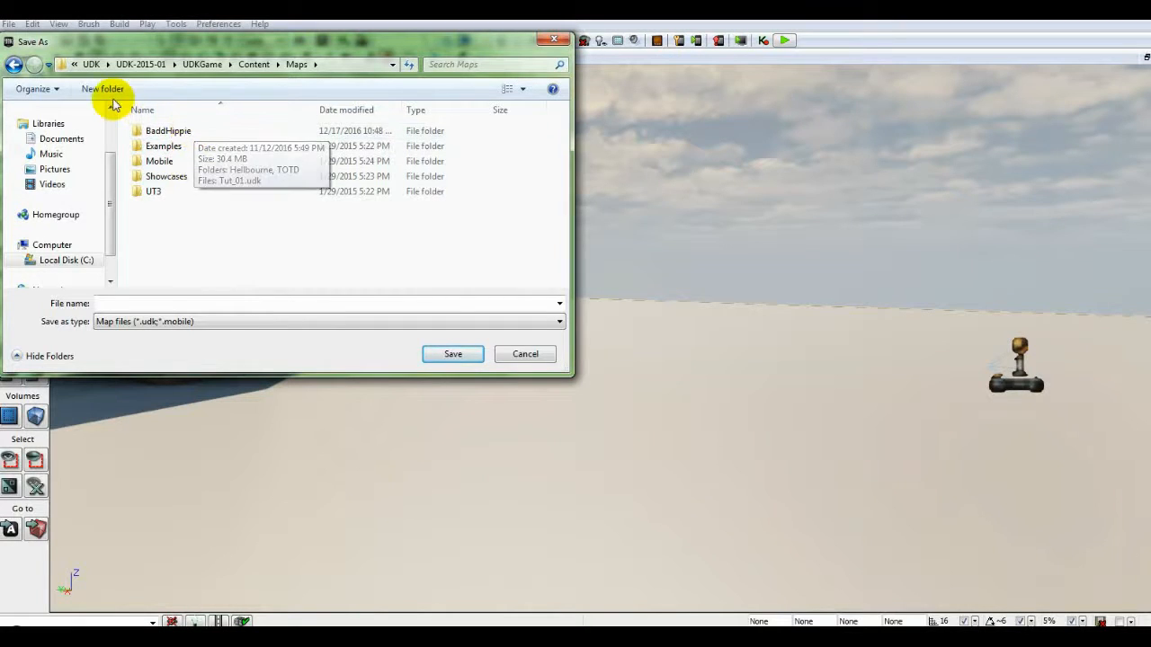
double_click(169, 135)
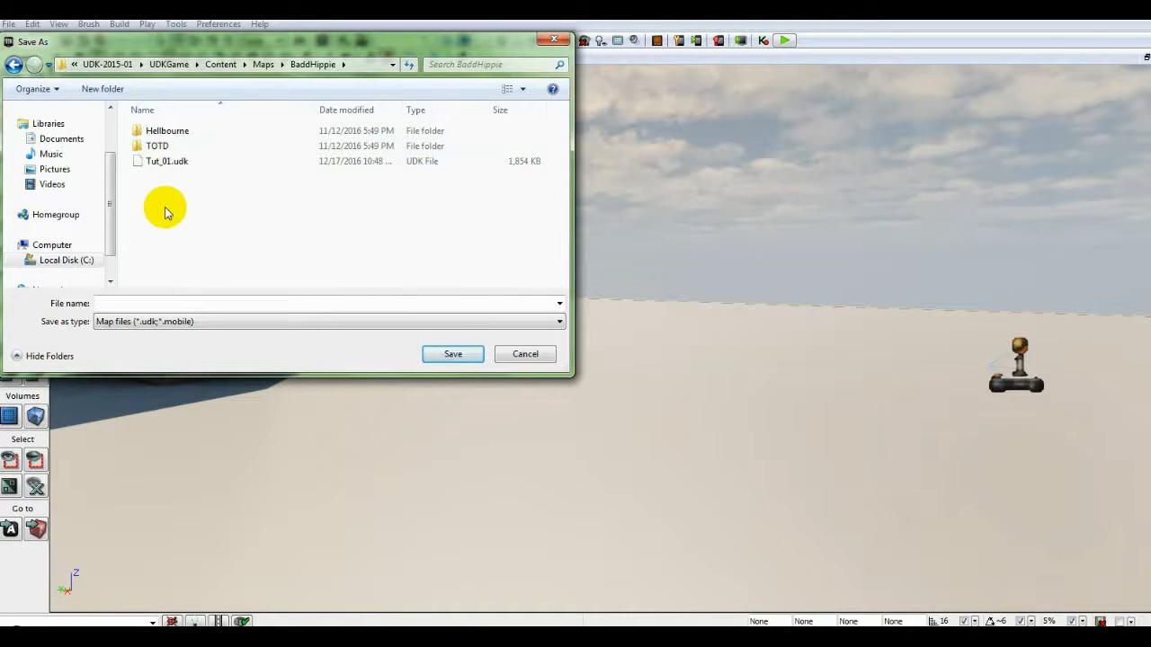
left_click(525, 355)
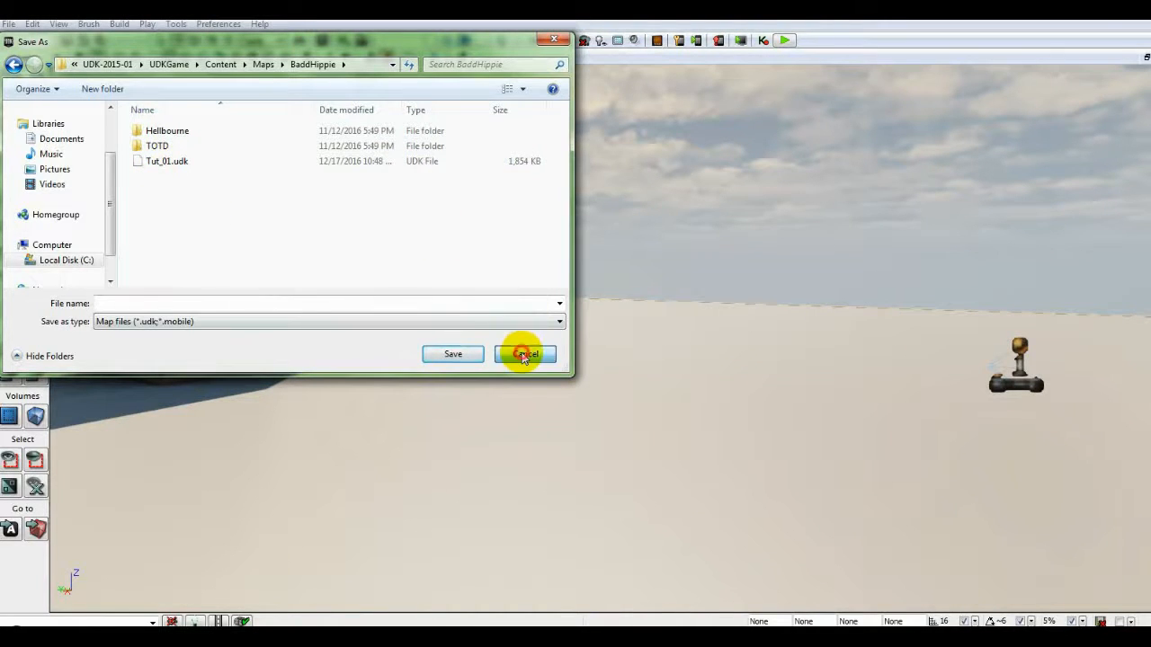
left_click_drag(537, 358, 541, 401)
right_click_drag(535, 358, 562, 365)
middle_click_drag(529, 378, 425, 366)
left_click_drag(528, 378, 531, 460)
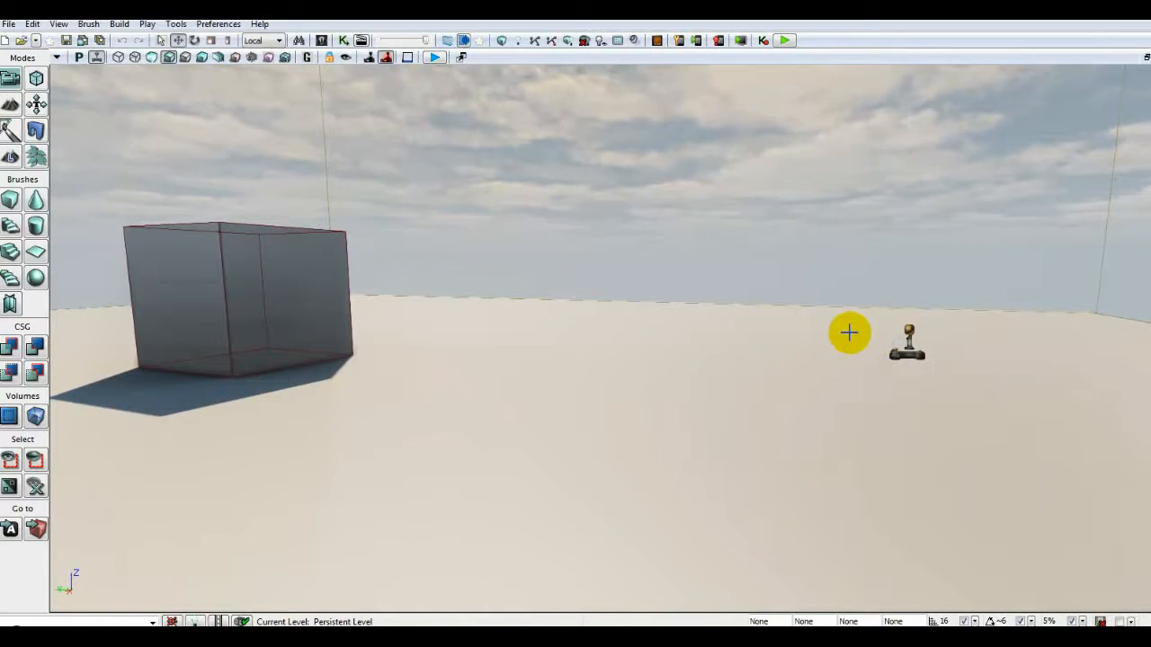
View the level's World Properties and the available new-map templates, closing both without making a choice
left_click(59, 26)
left_click(90, 93)
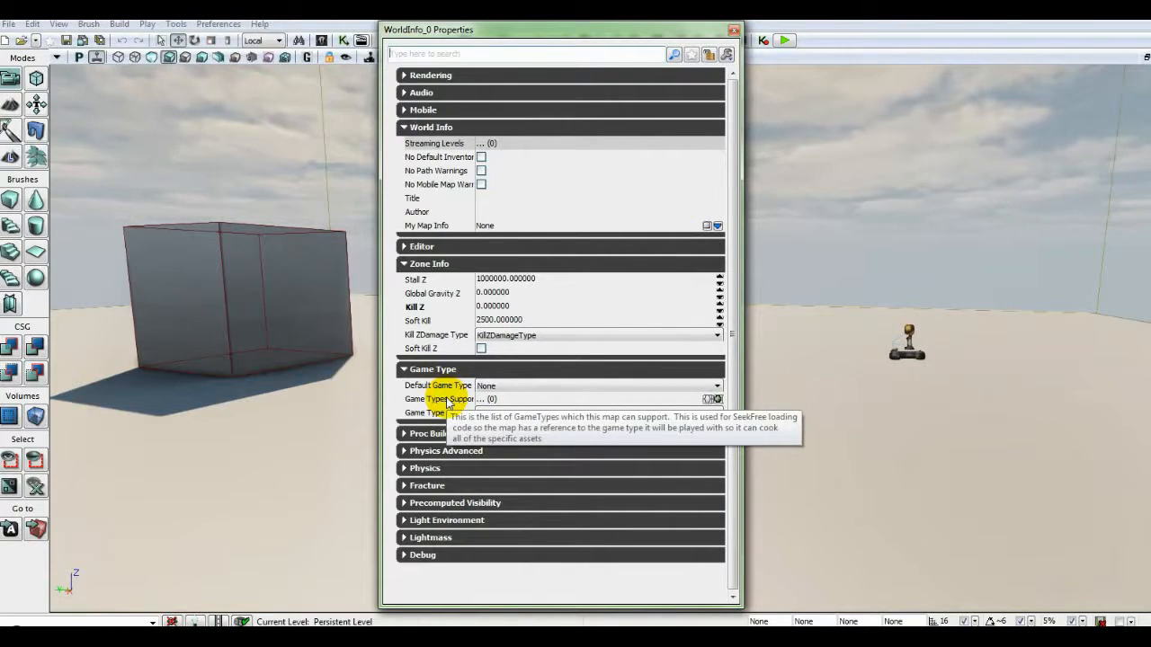
left_click(733, 32)
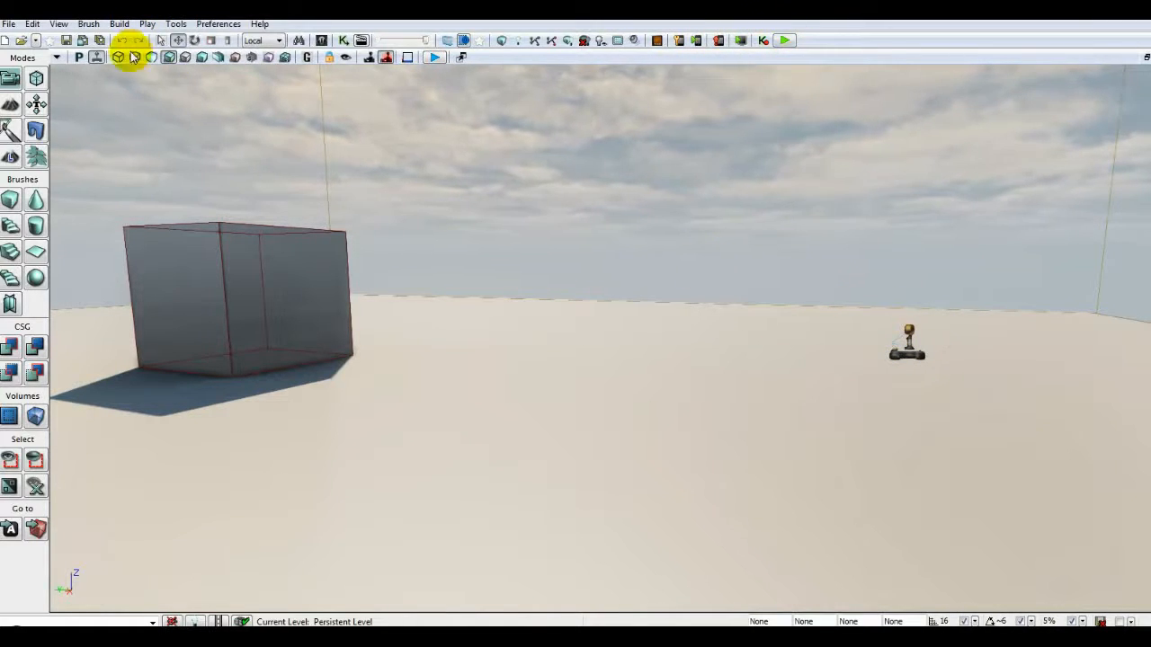
left_click(6, 40)
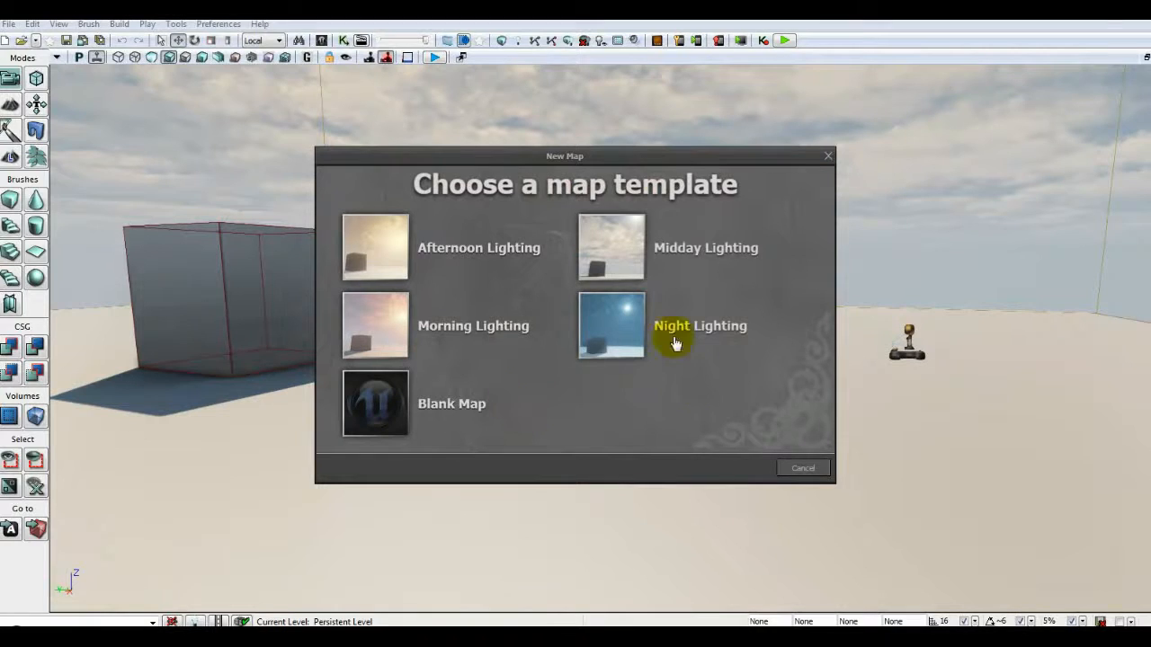
left_click(828, 156)
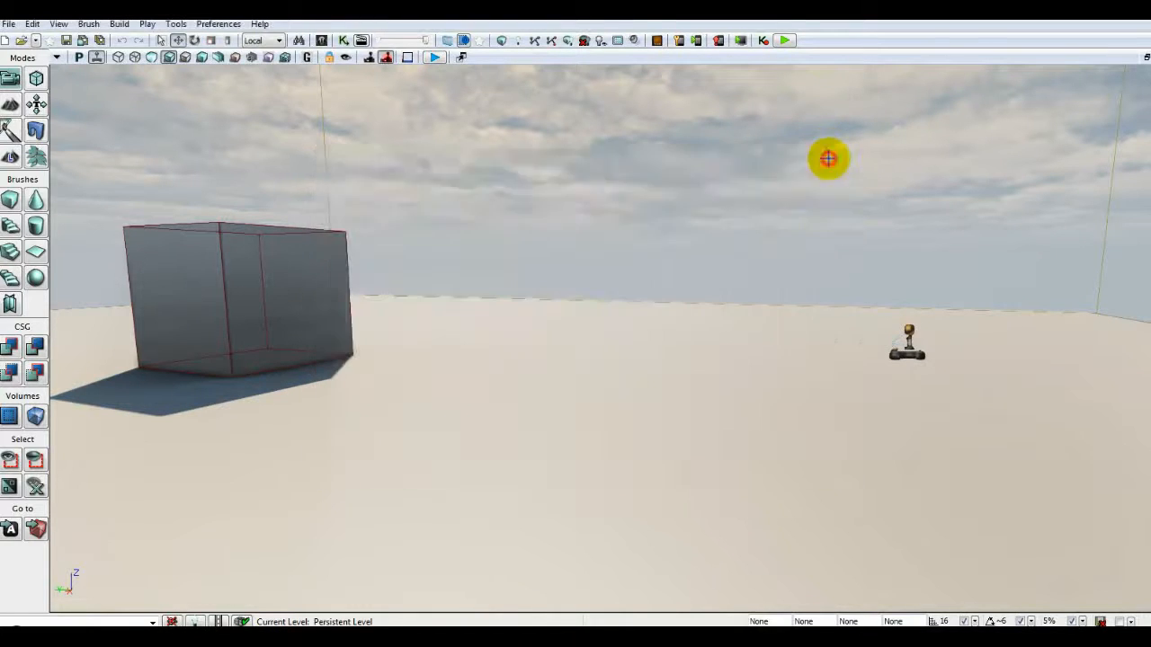
Play-test the level in the editor preview, walking around the cube and jumping, and end the preview
left_click(787, 42)
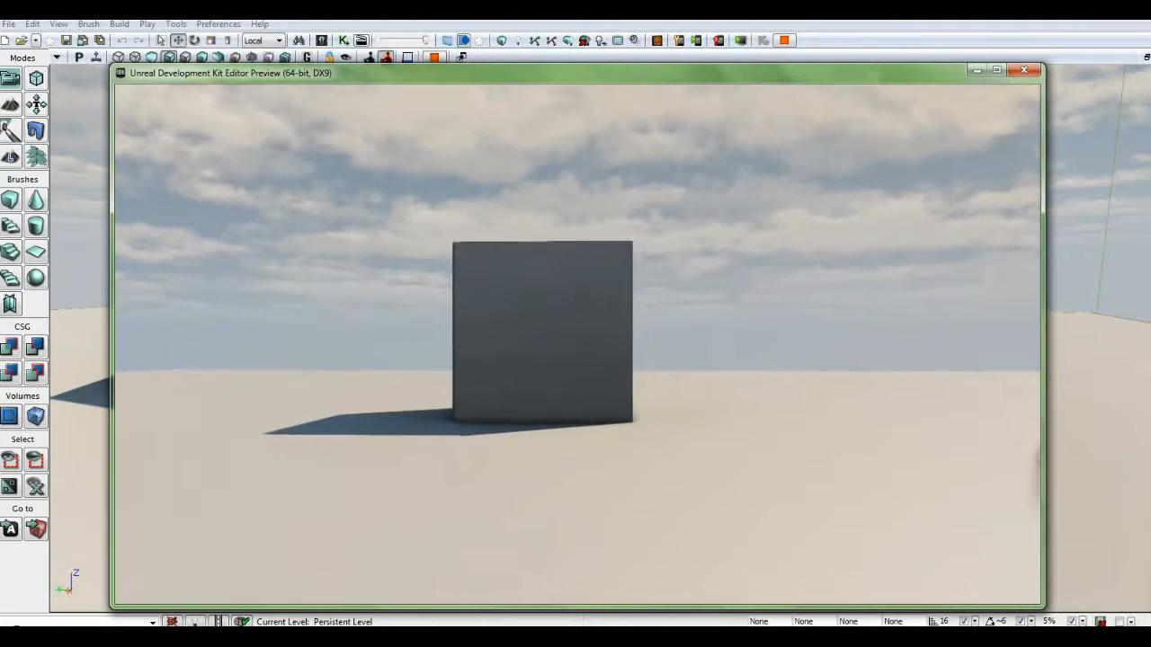
key("w")
key("d")
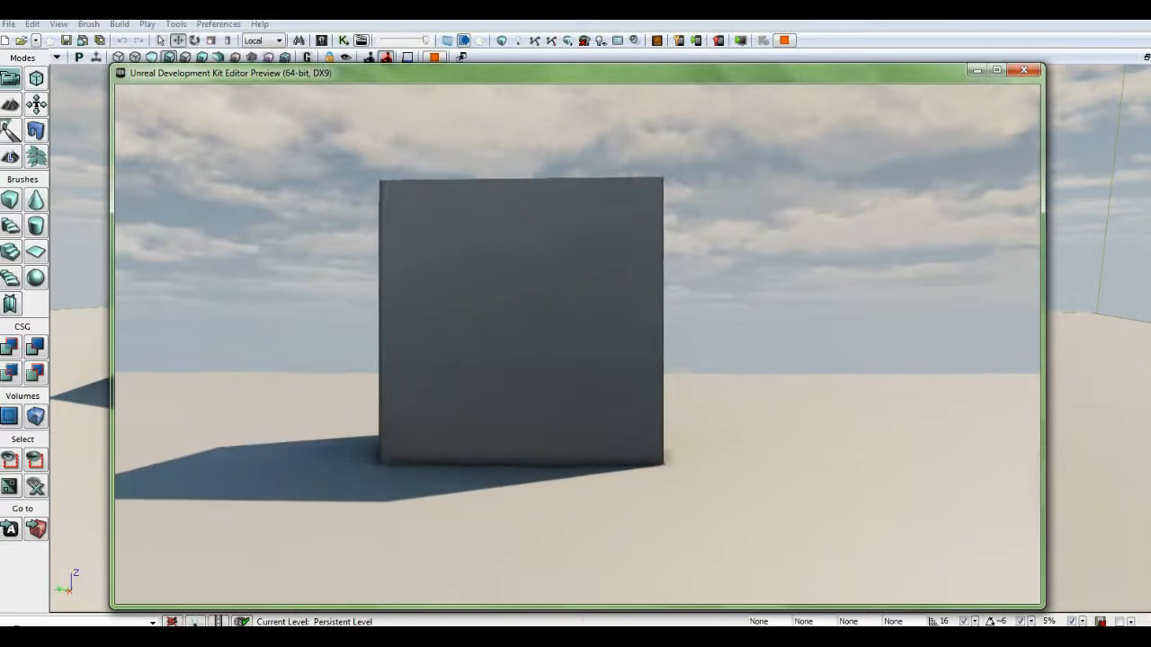
key("s")
key("s")
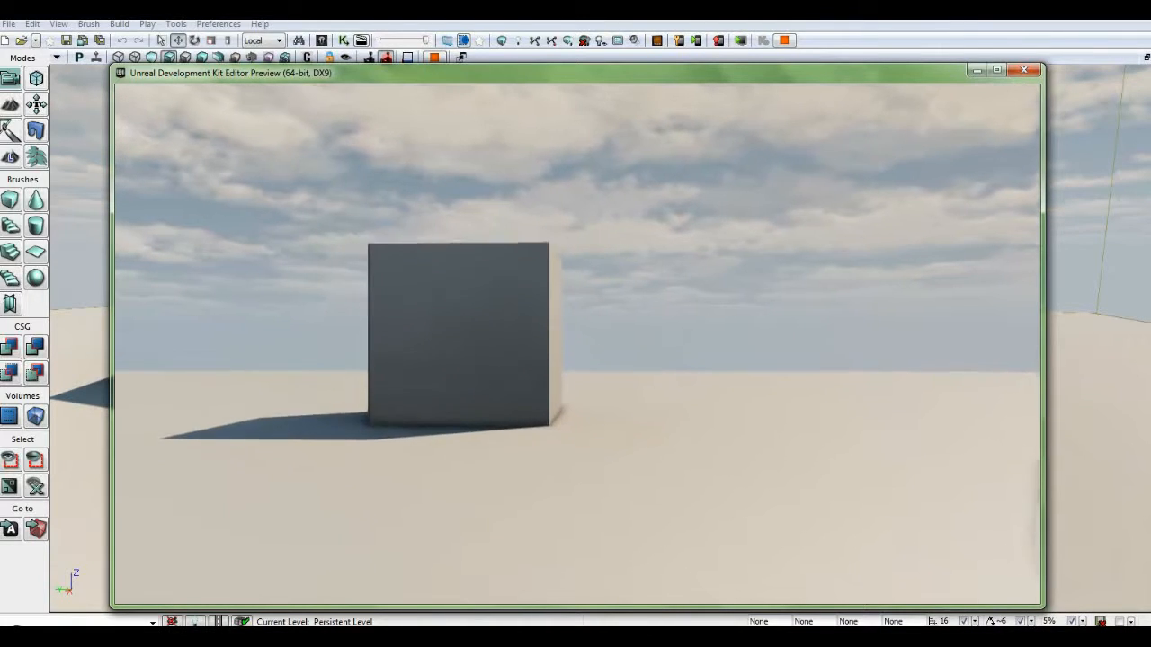
key("d")
key("w")
key("a")
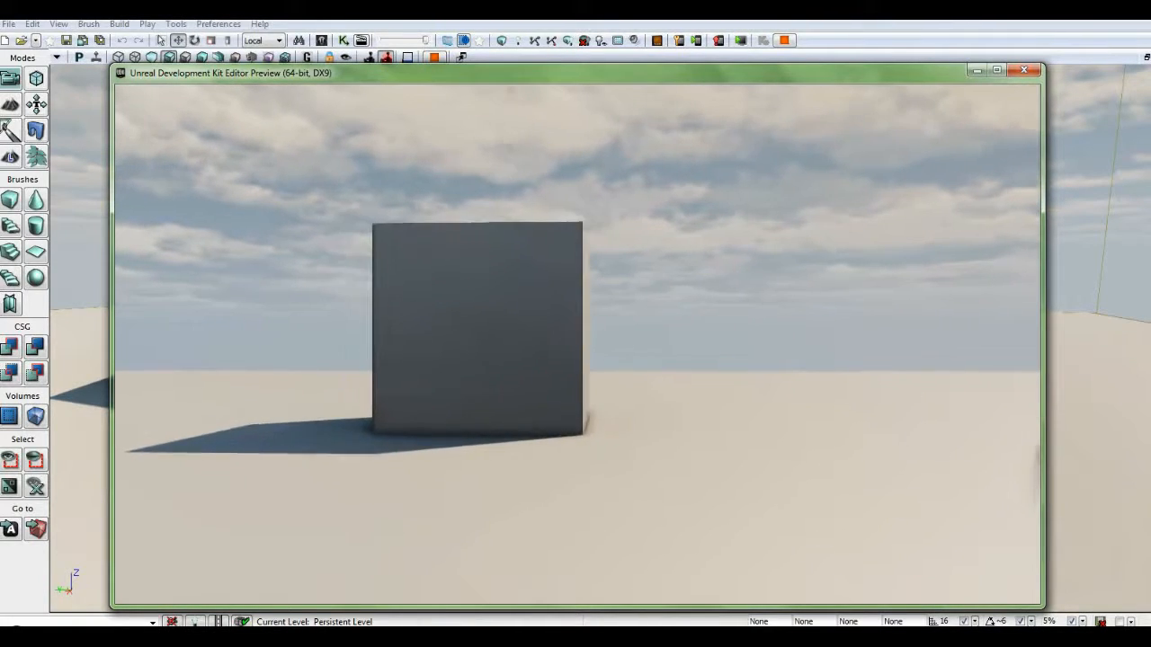
key("space")
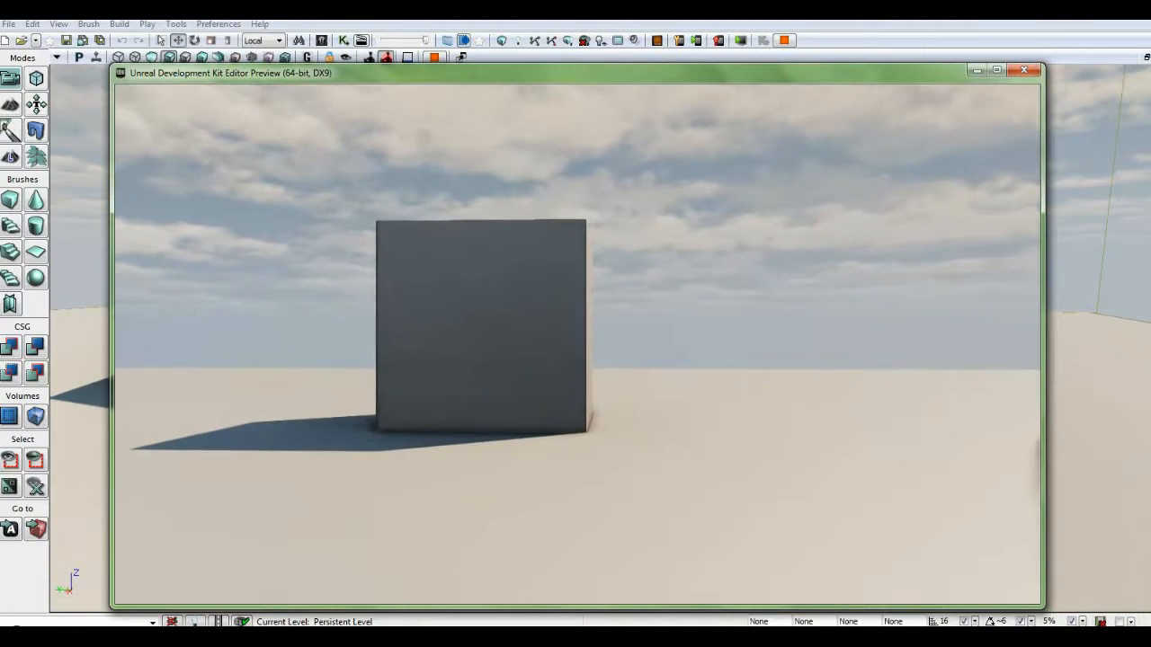
key("Escape")
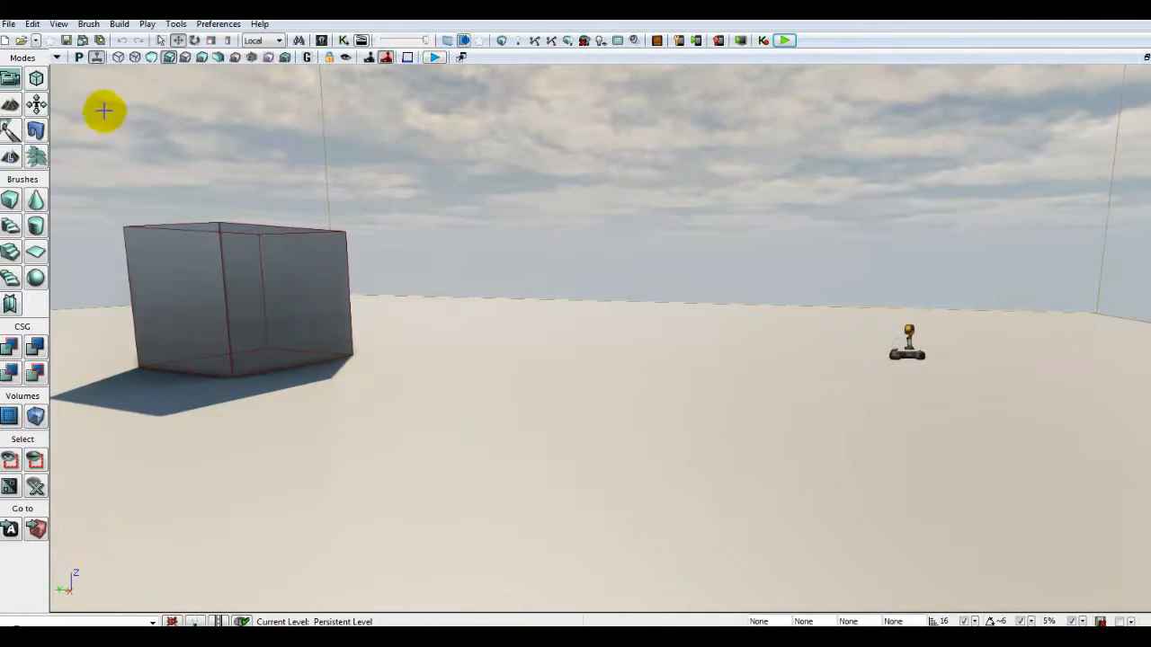
Set Kill Z to -1000 in the Zone Info section of the World Properties
left_click(59, 24)
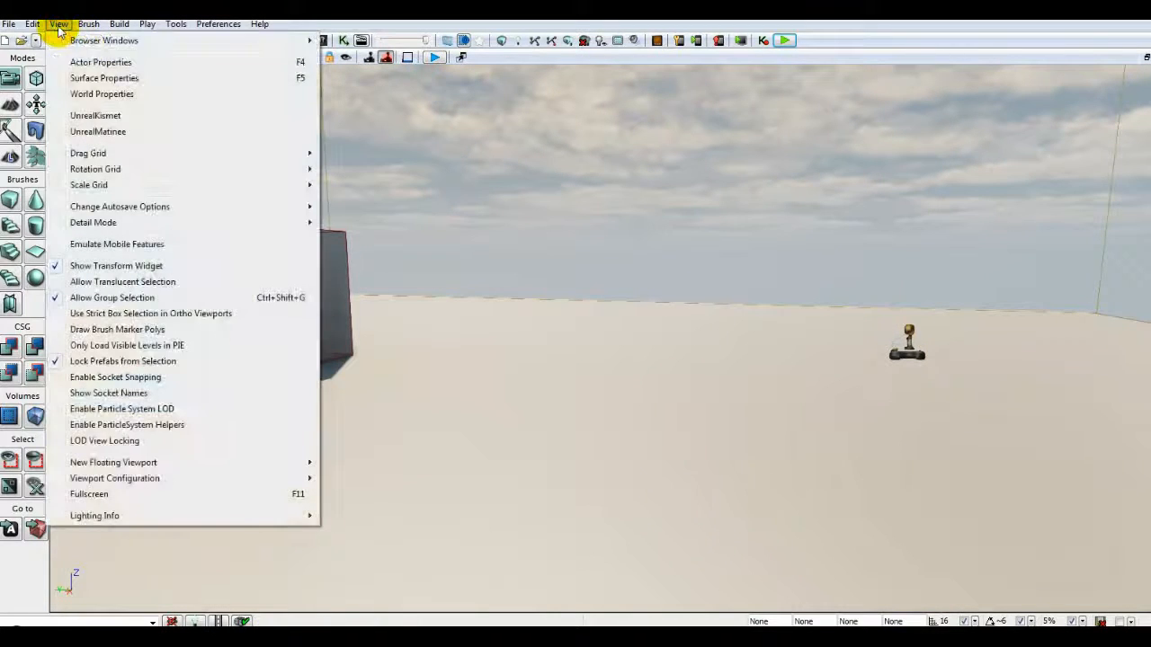
left_click(79, 95)
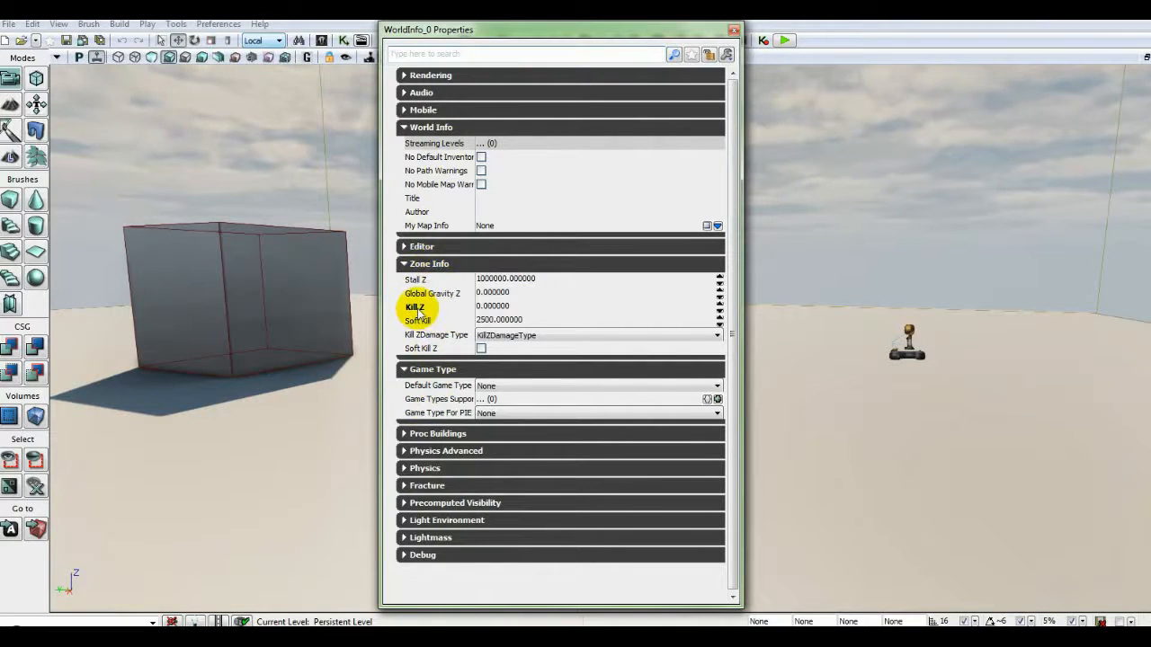
mouse_move(418, 312)
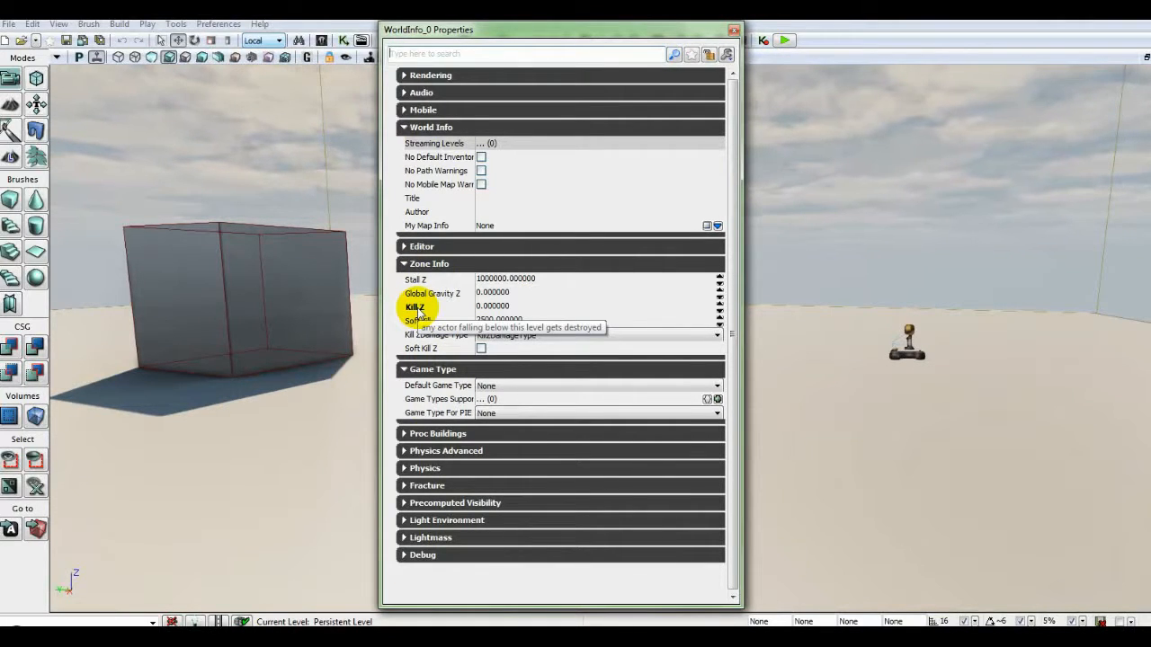
left_click(518, 310)
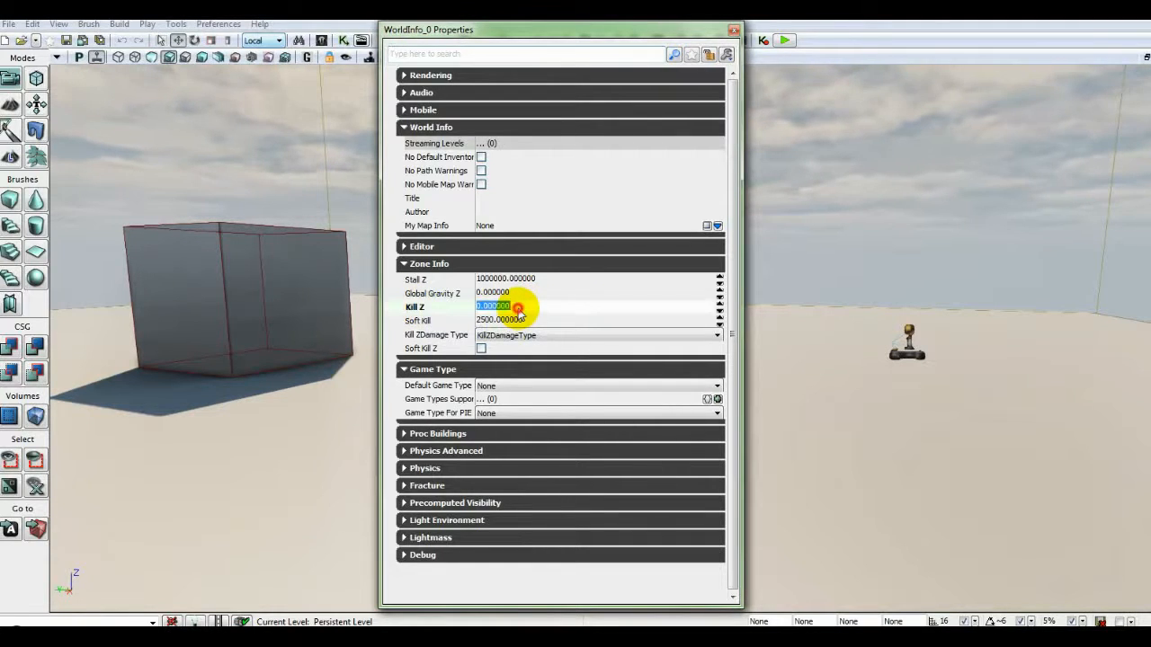
type("-")
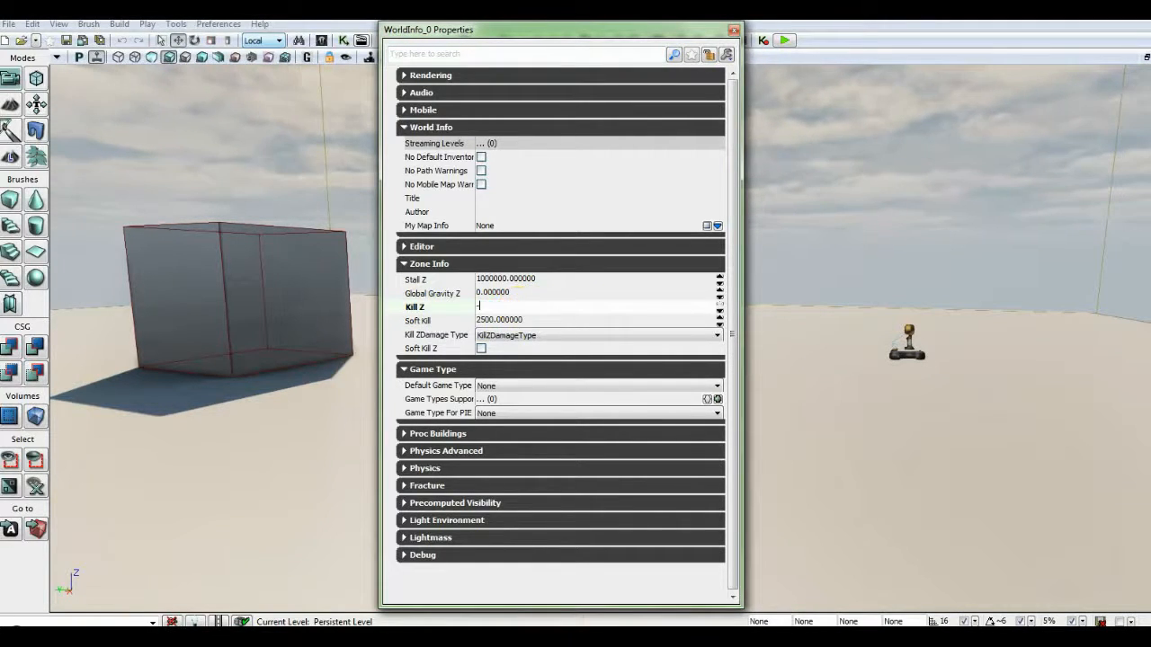
type("1000")
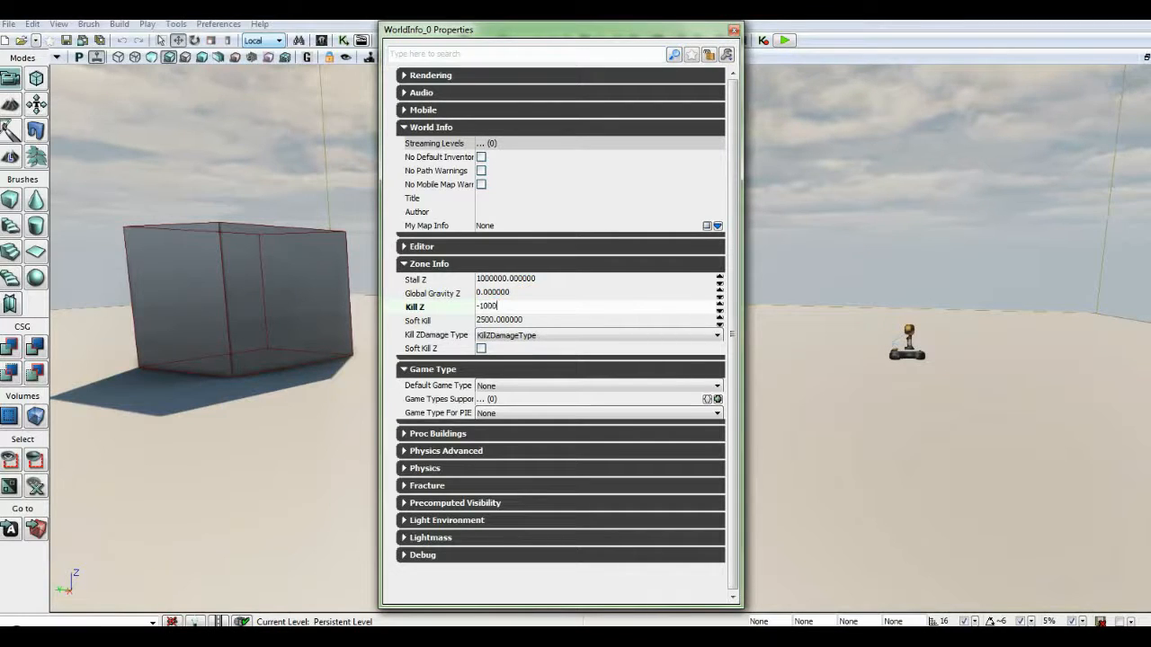
key("Return")
left_click(519, 313)
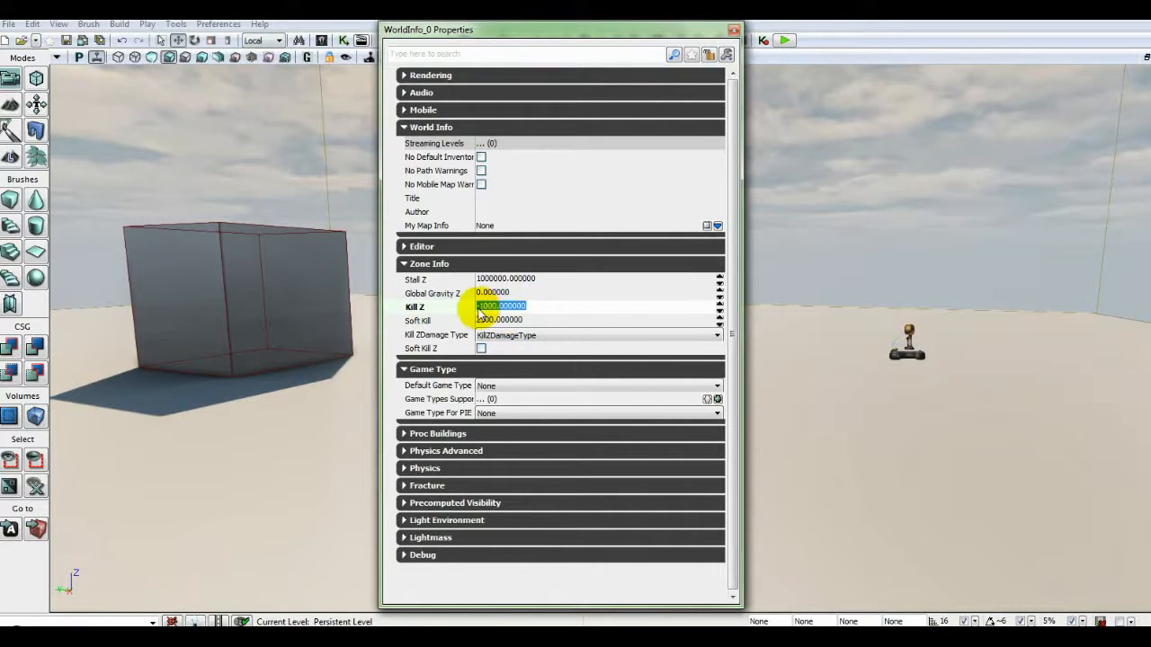
Set the Default Game Type to utgame in the Game Type section of the World Properties
left_click(389, 351)
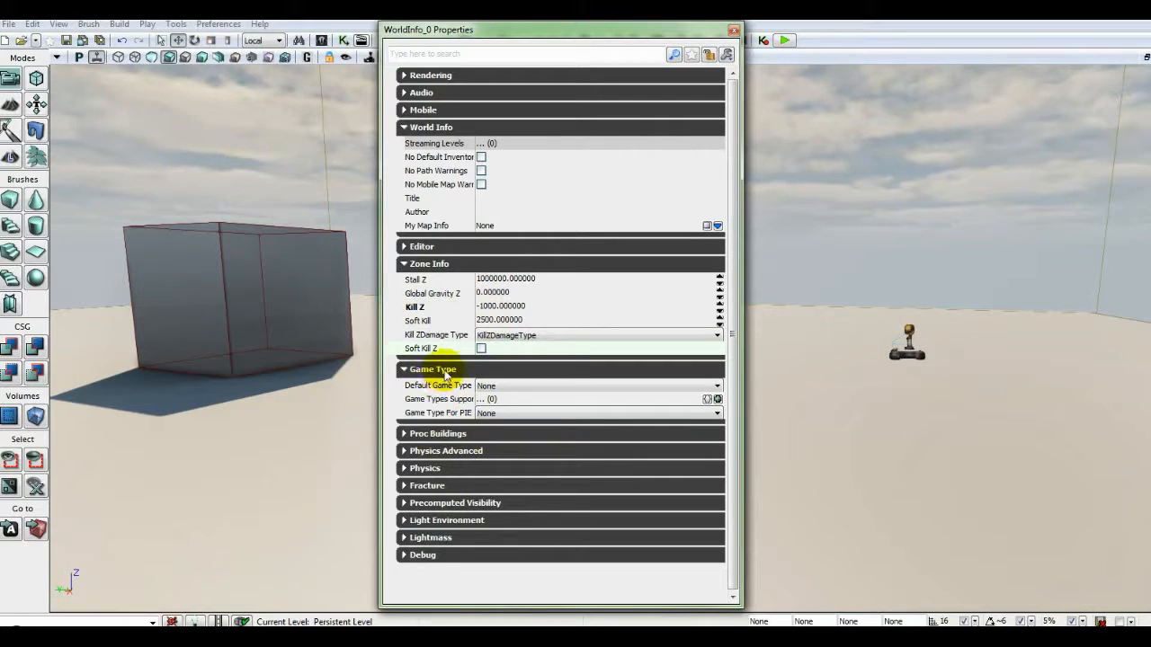
mouse_move(442, 395)
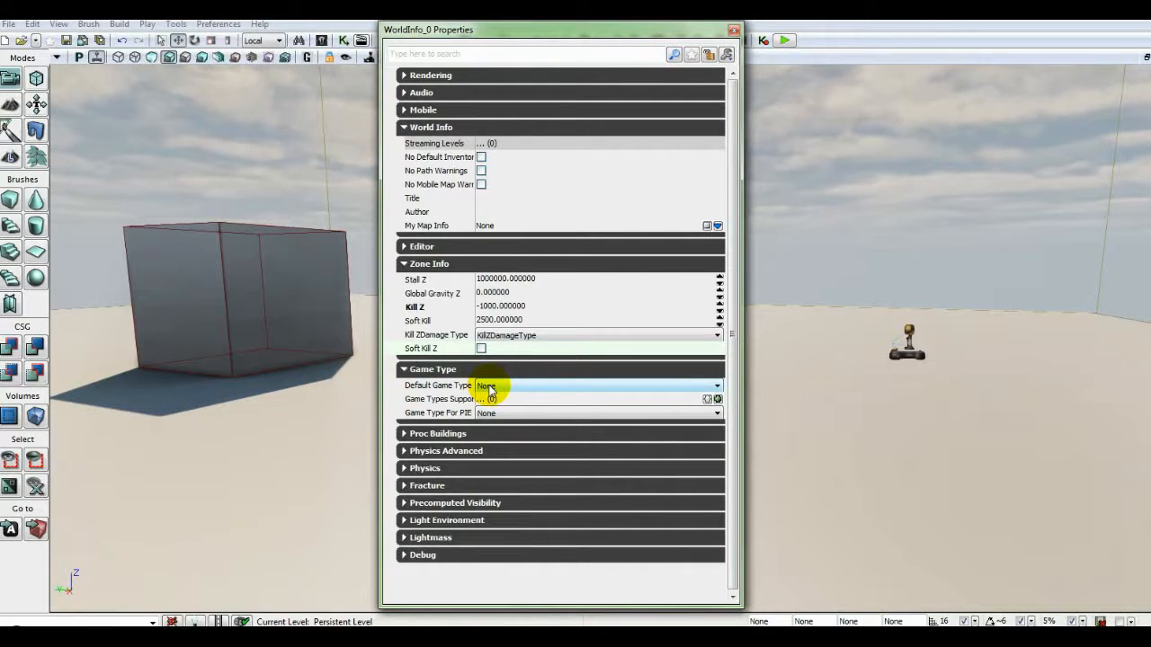
mouse_move(426, 416)
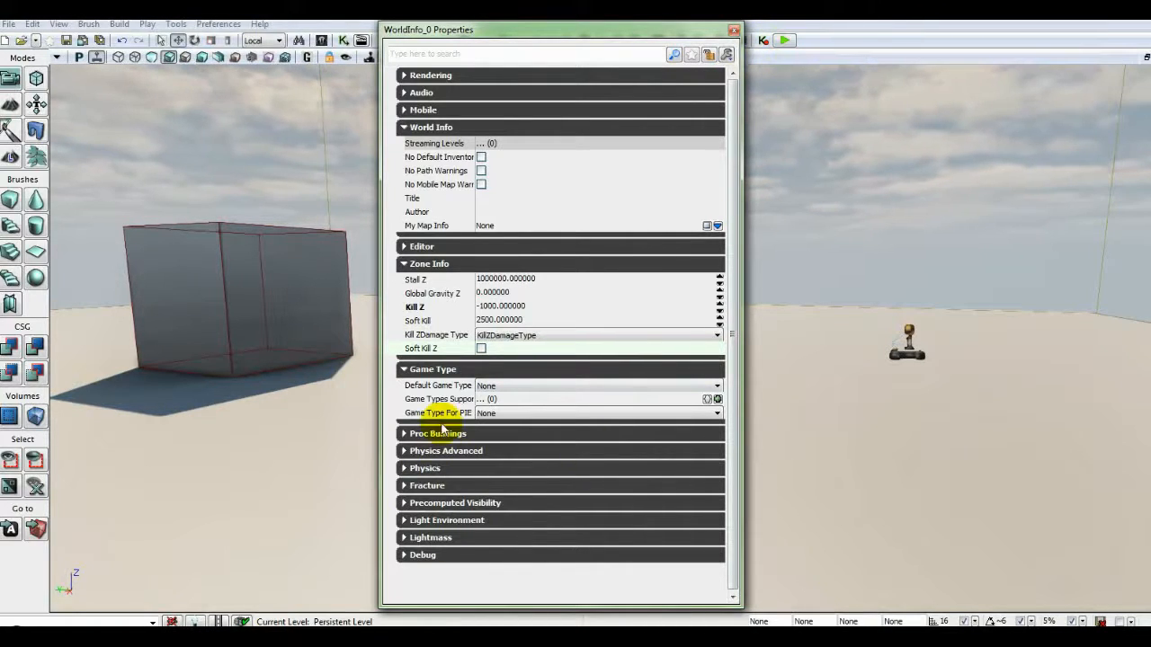
left_click(491, 415)
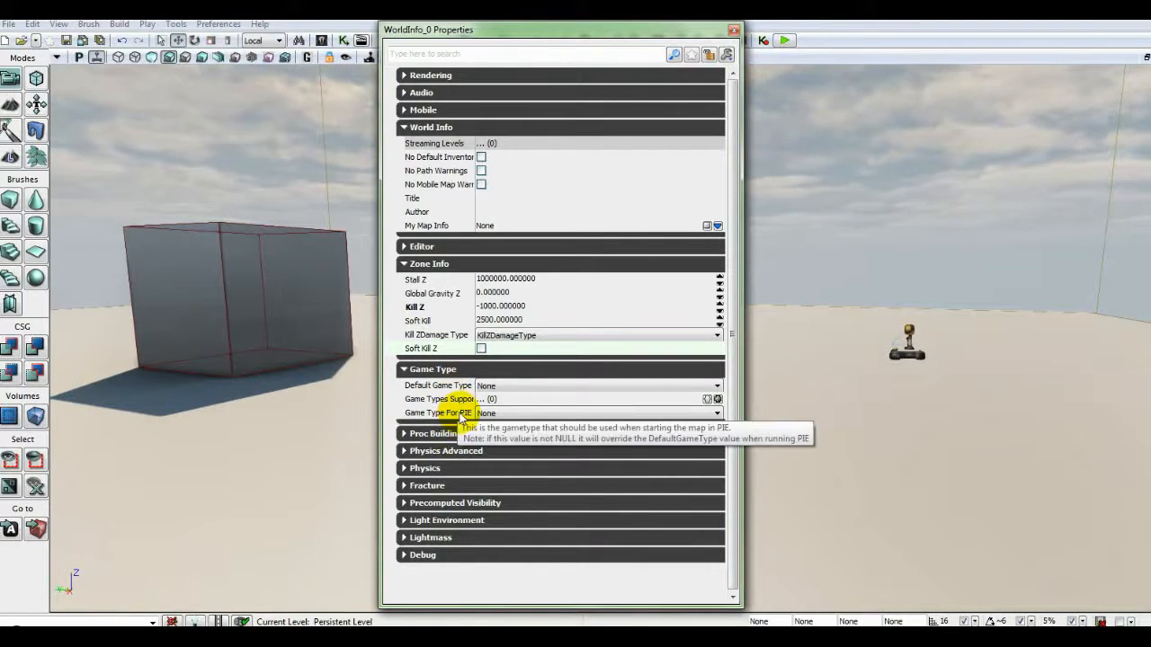
left_click(502, 415)
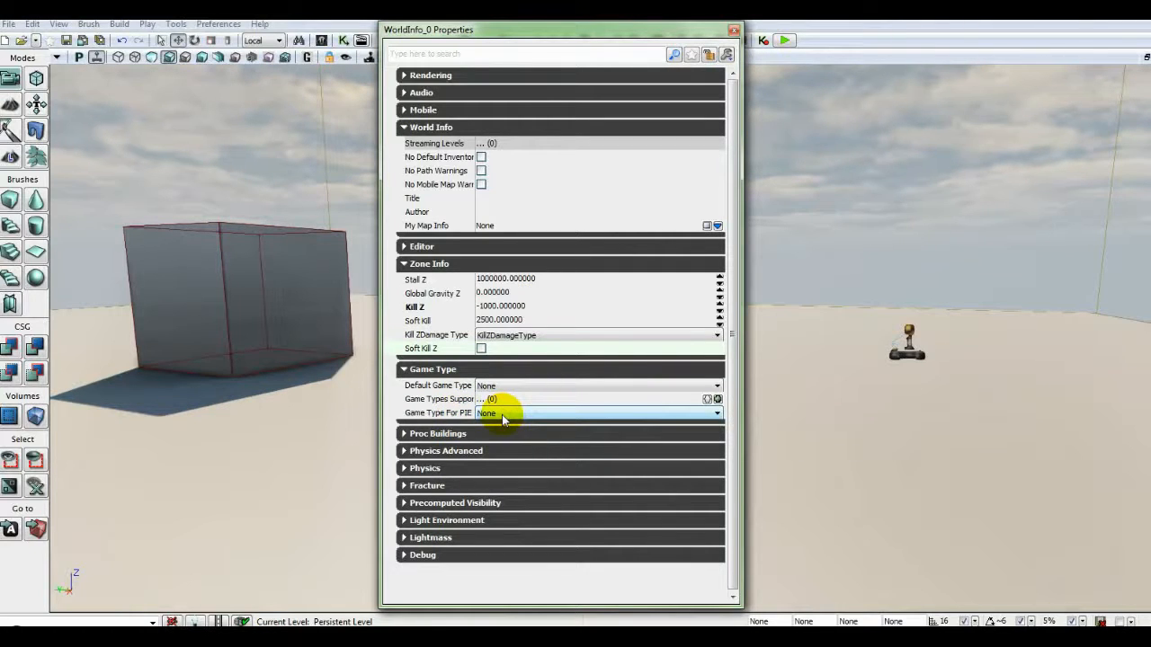
left_click(499, 387)
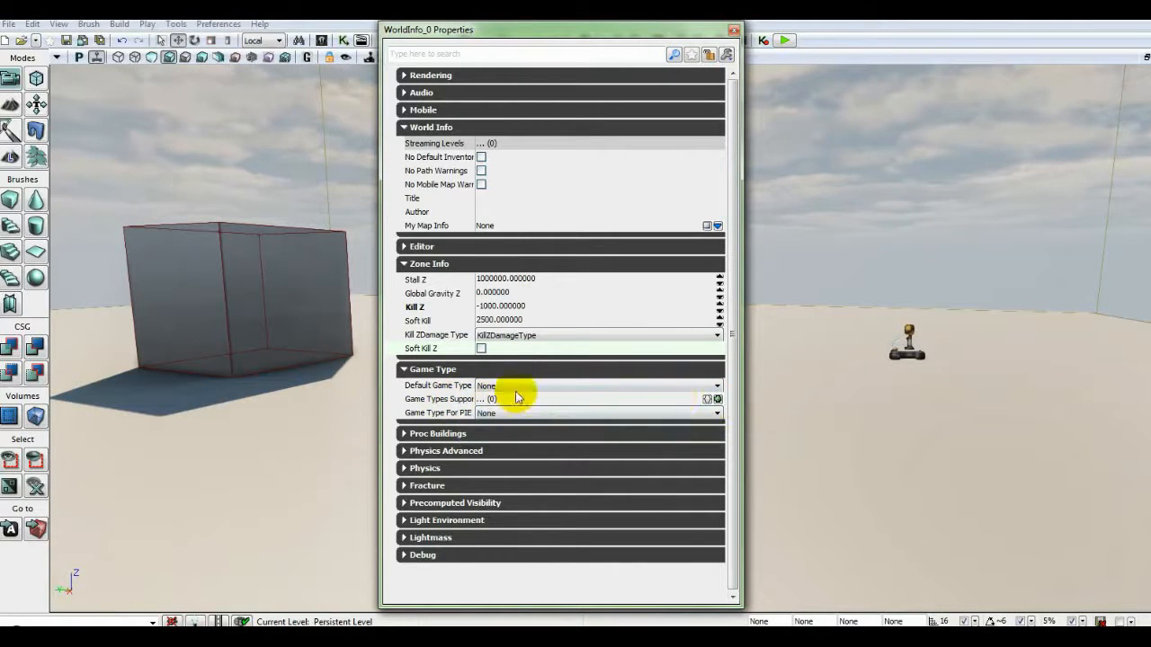
left_click(483, 386)
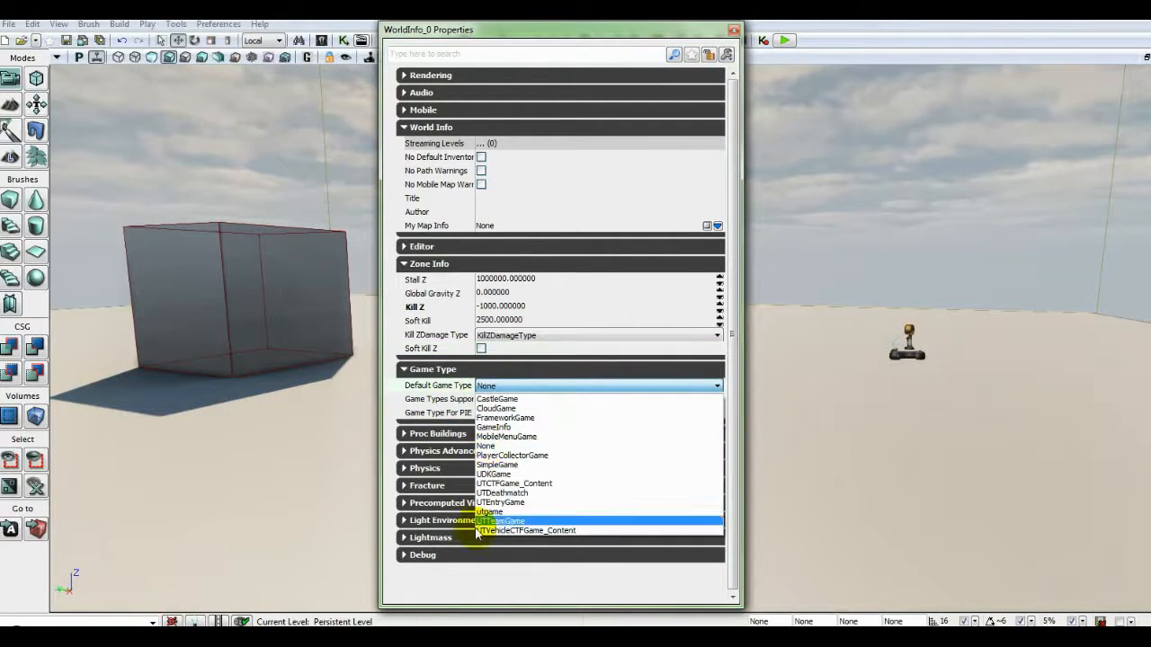
left_click(485, 513)
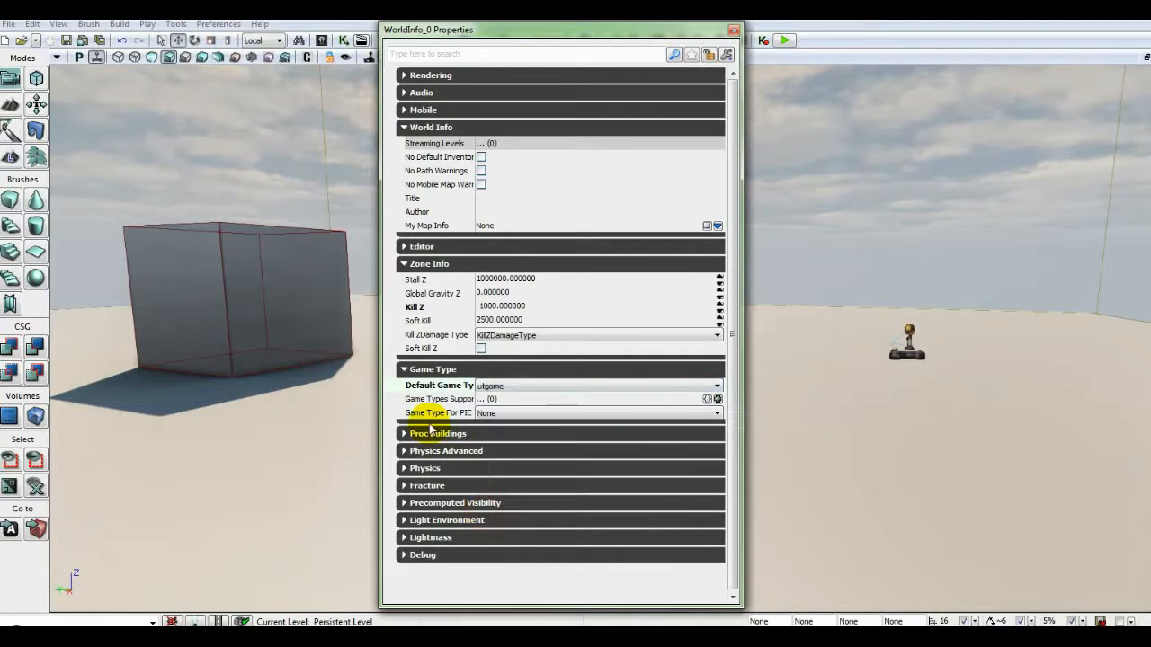
Add utgame as the first entry of the supported game types
left_click(718, 400)
left_click(619, 410)
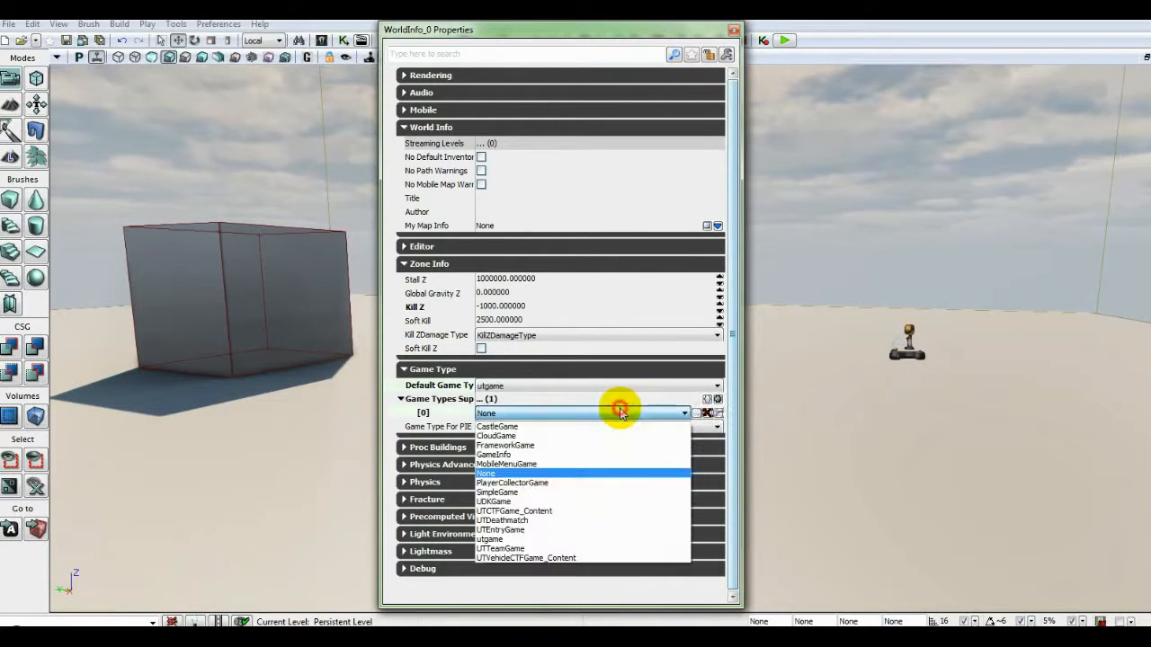
left_click(509, 540)
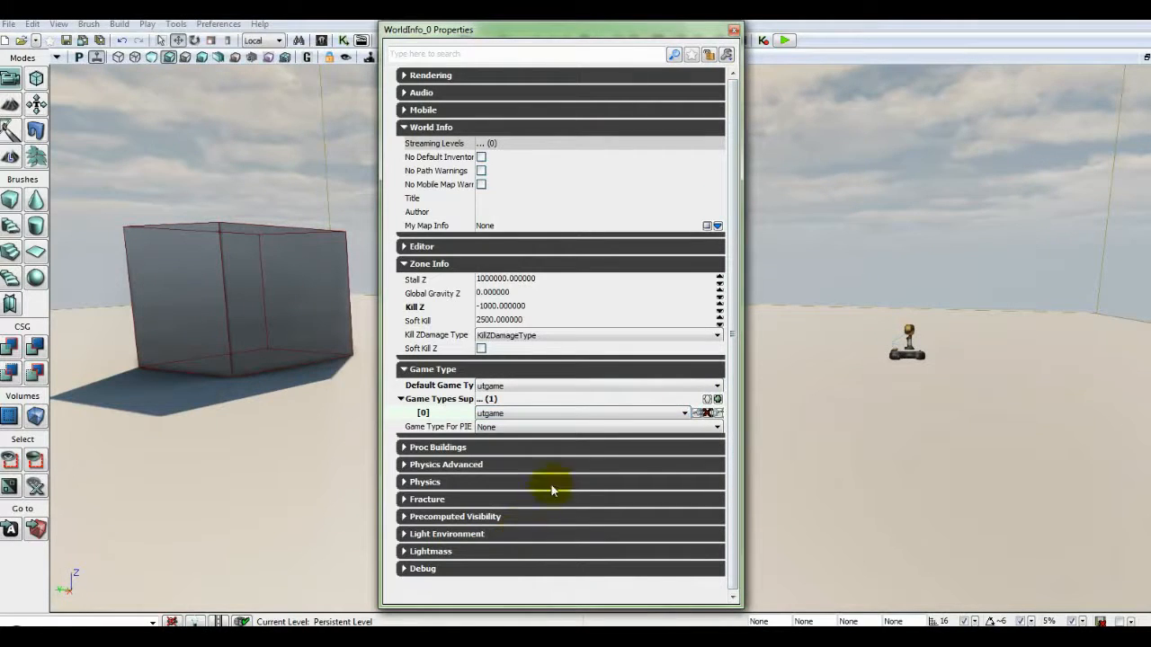
left_click(681, 412)
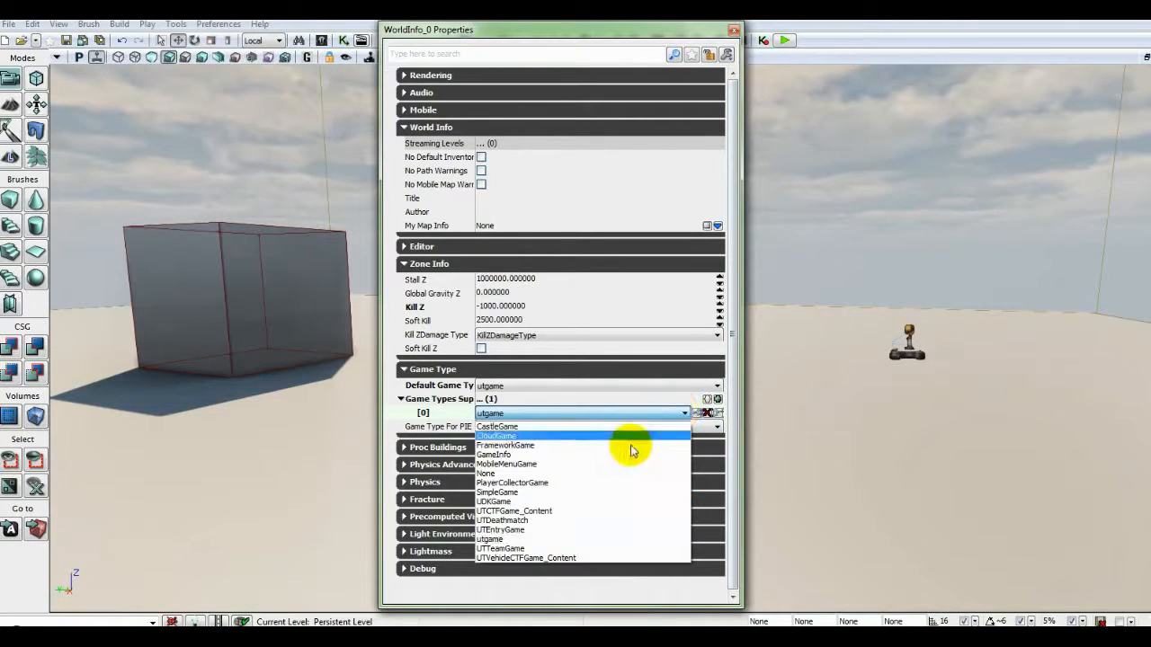
left_click(719, 402)
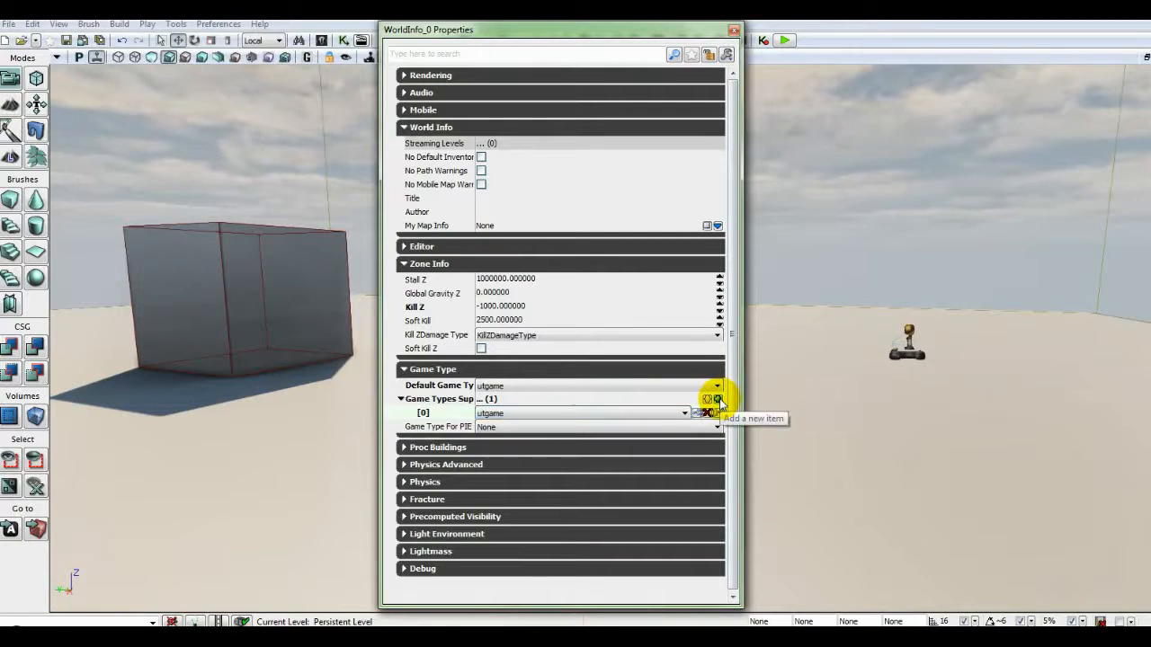
Add UTDeathmatch and UTCTFGame_Content as the second and third supported game types
left_click(717, 399)
left_click(651, 430)
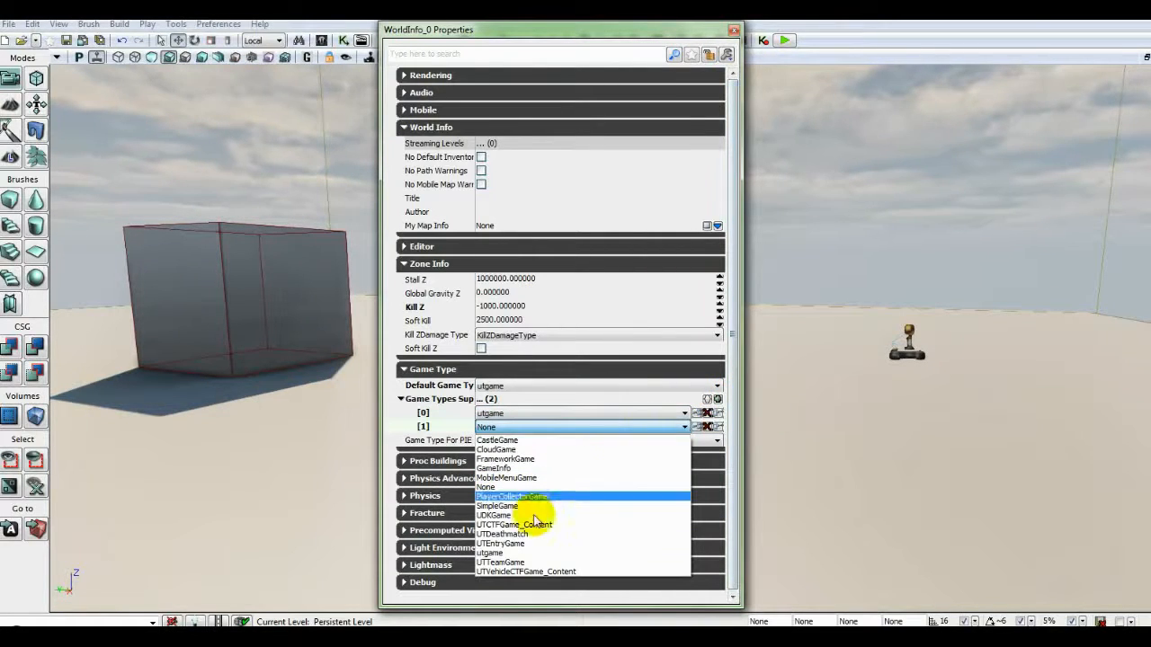
left_click(504, 534)
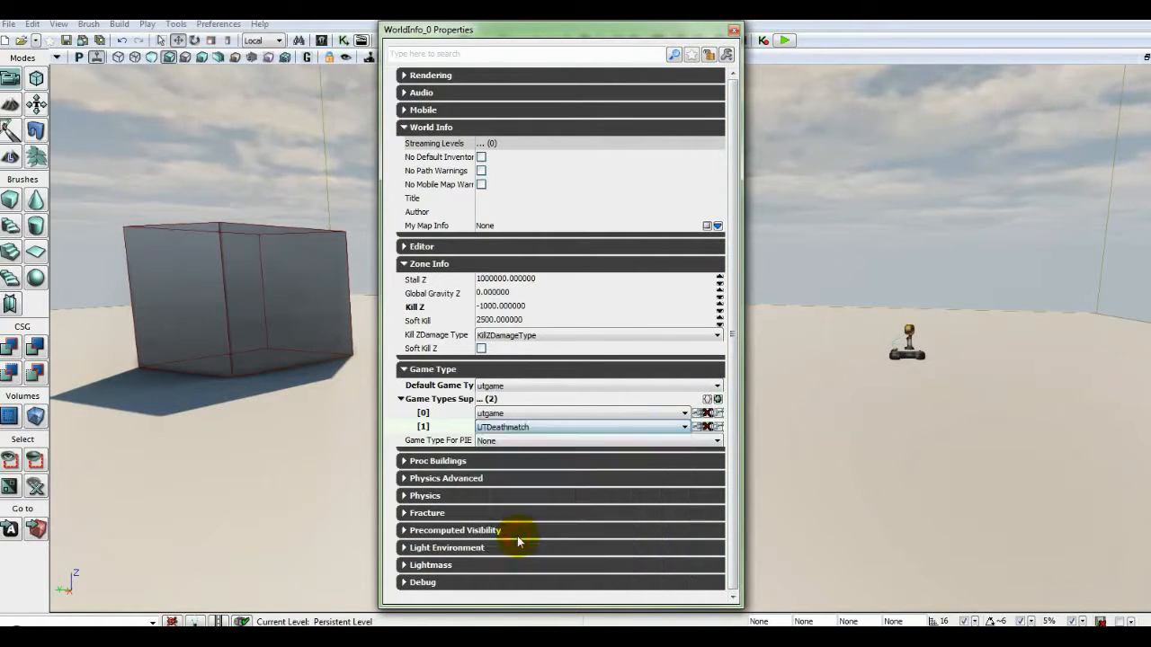
left_click(719, 401)
left_click(609, 440)
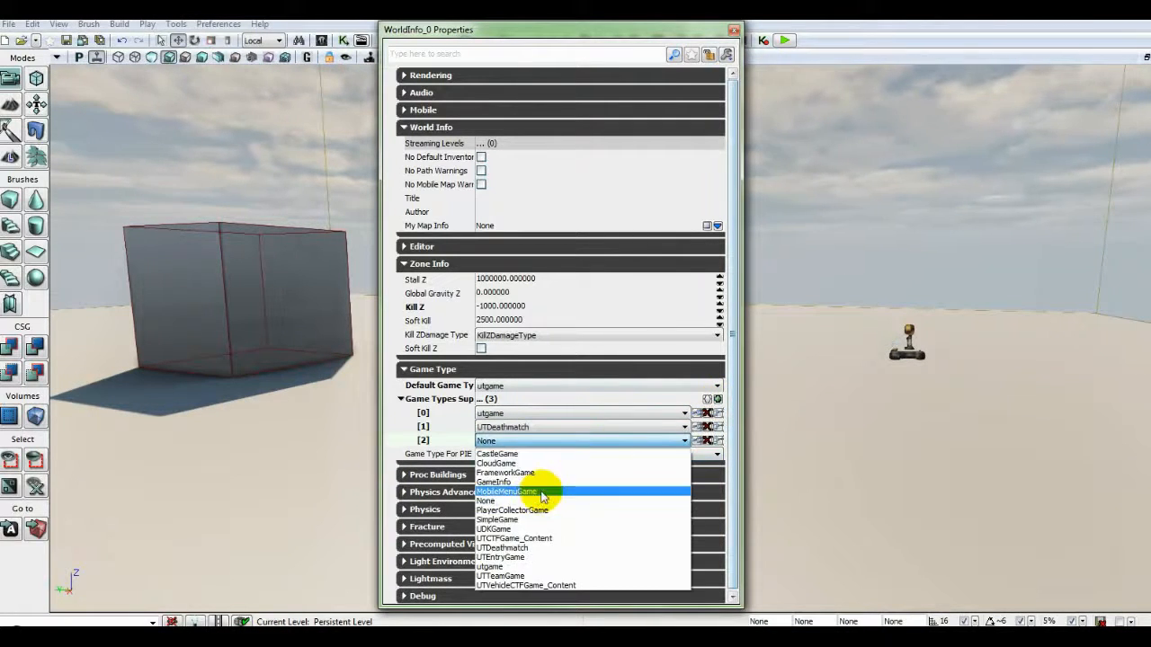
left_click(509, 538)
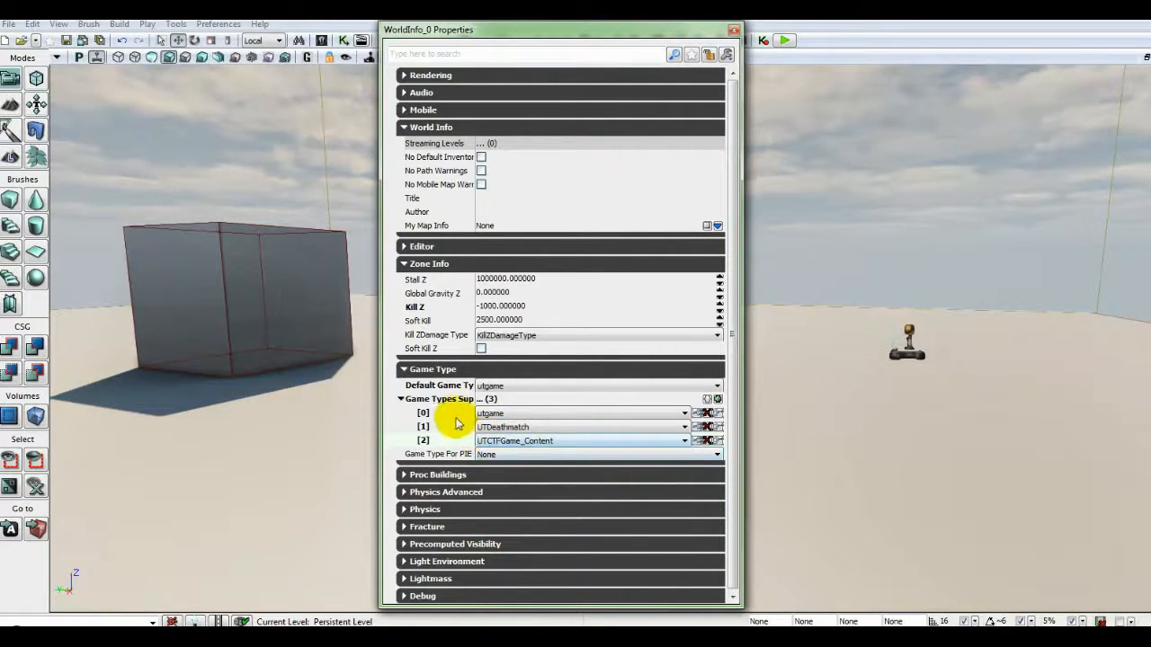
Set Game Type For PIE to UTDeathmatch
left_click(511, 386)
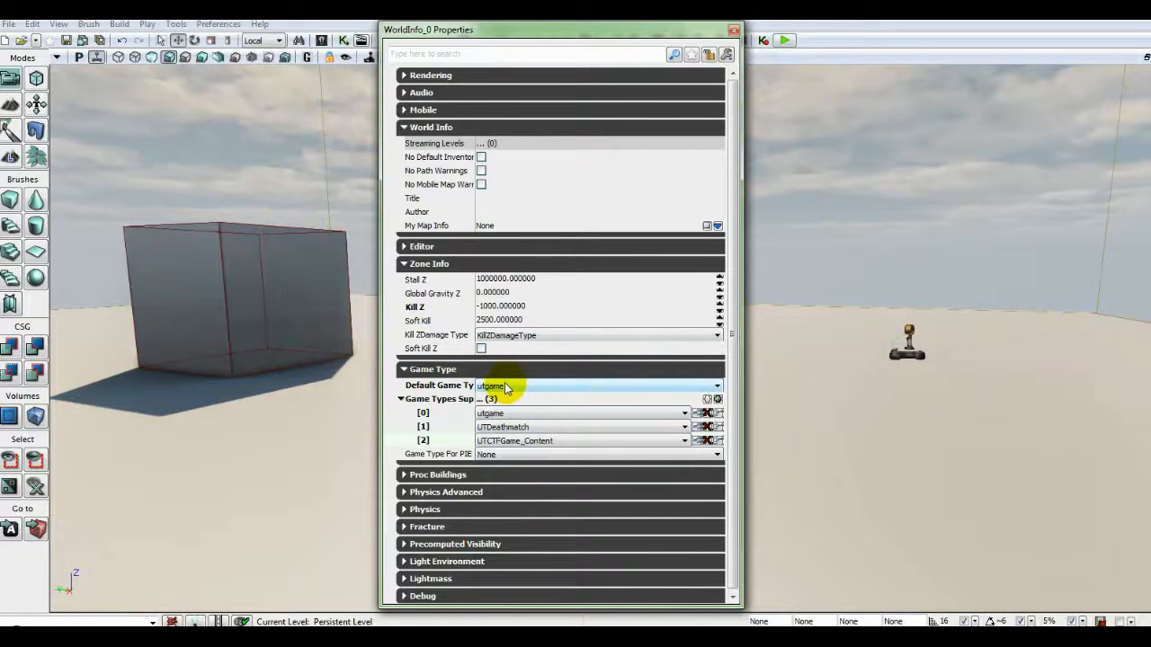
left_click(486, 456)
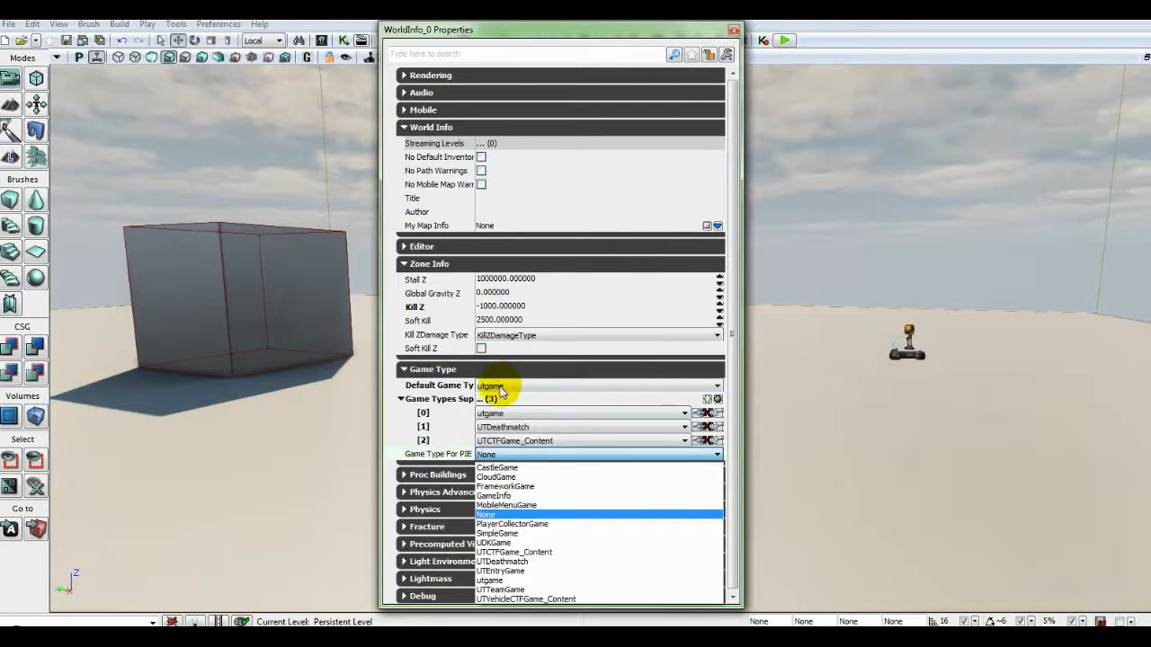
left_click(499, 562)
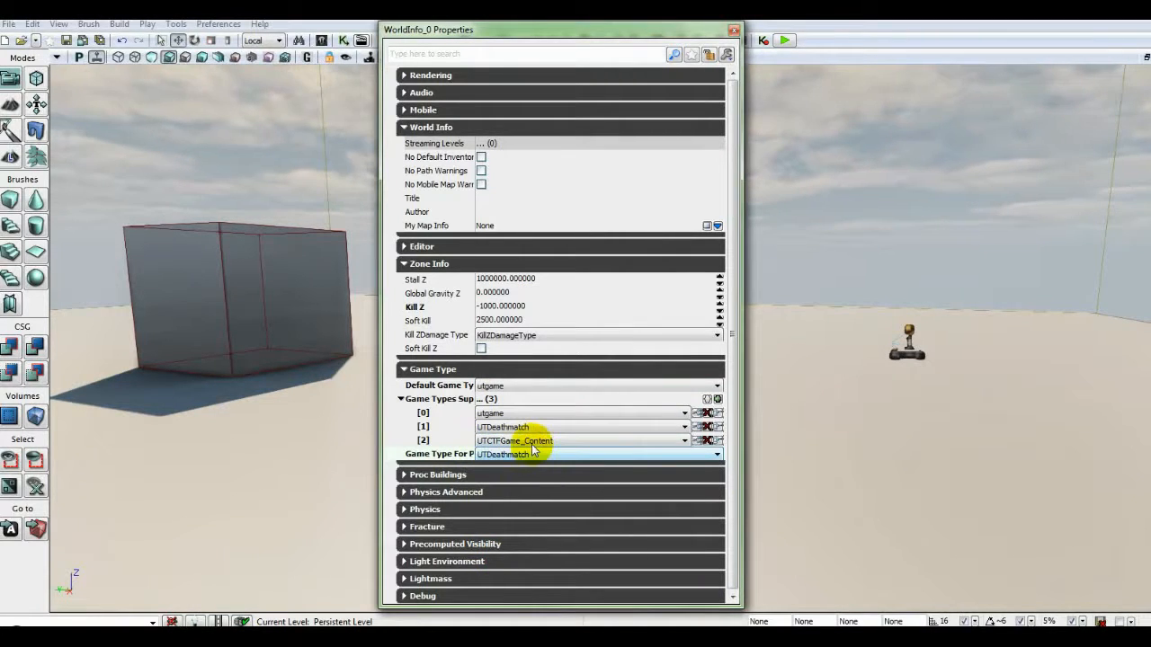
Change the second supported game type to UTTeamGame and reset Game Type For PIE to None
left_click(680, 427)
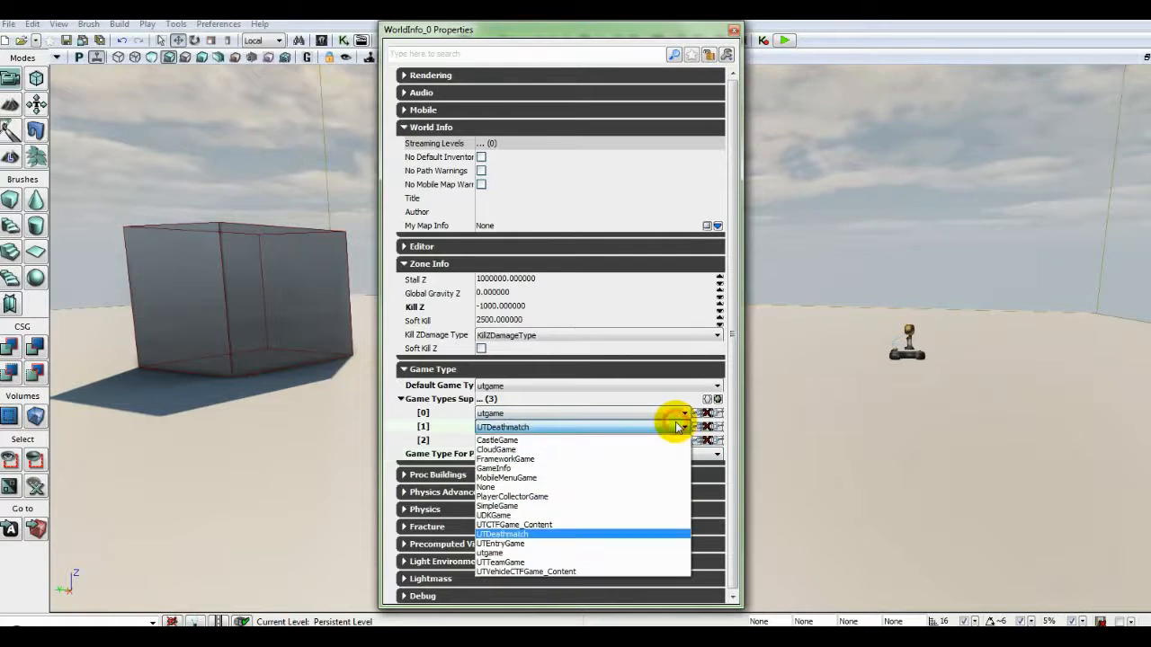
left_click(524, 562)
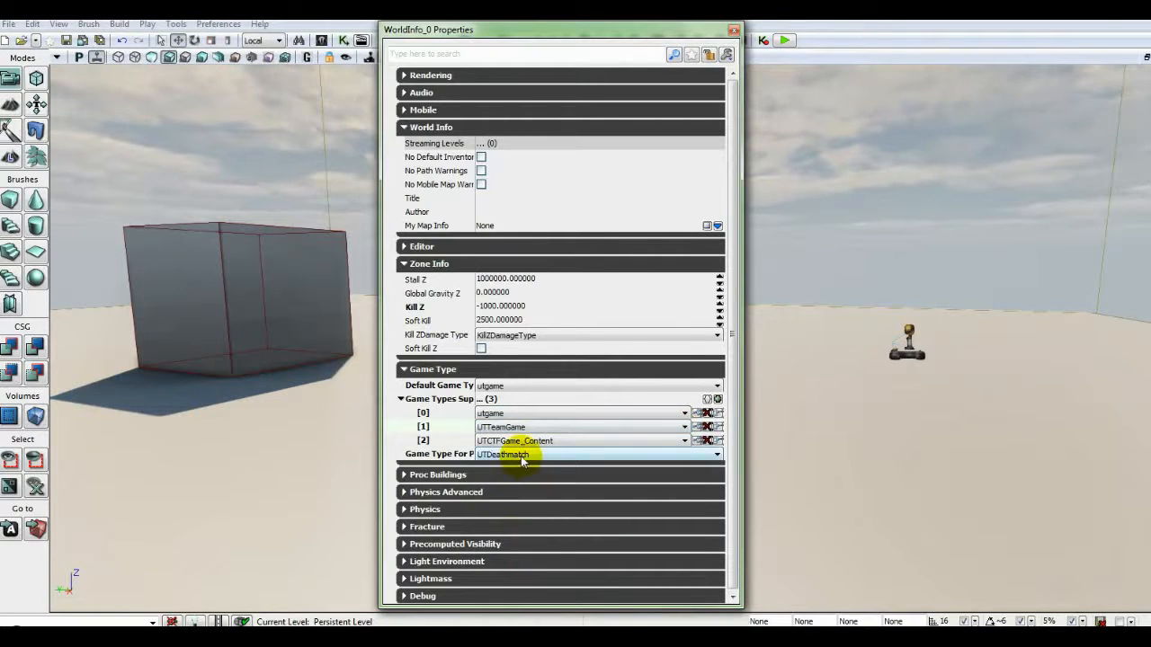
left_click(520, 456)
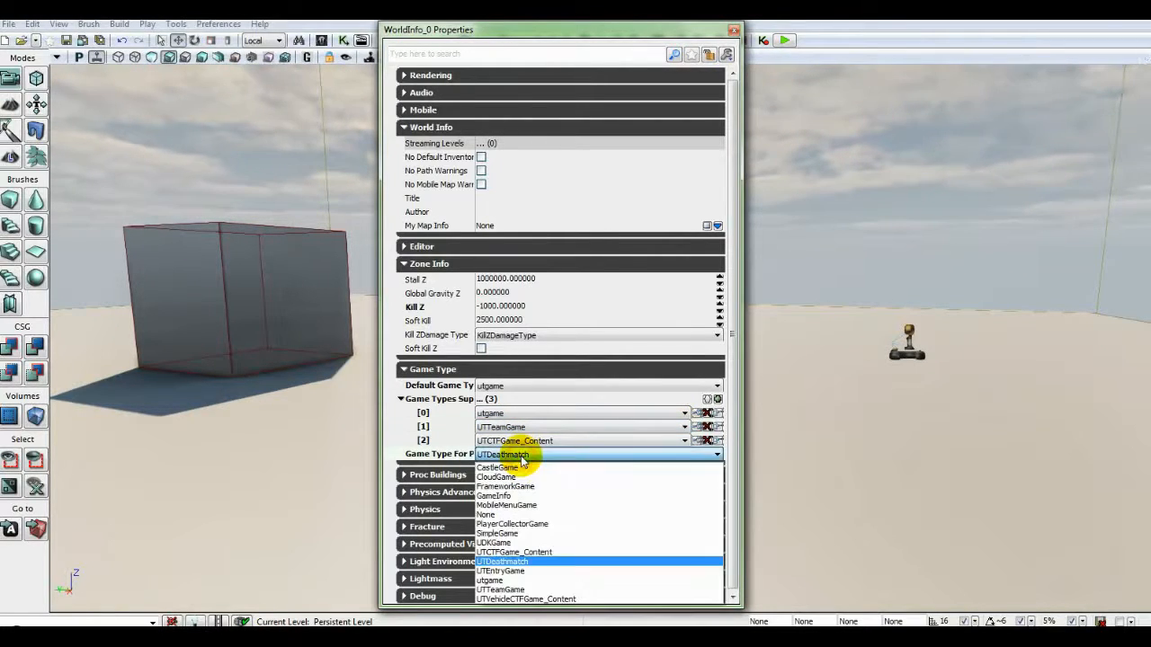
left_click(496, 516)
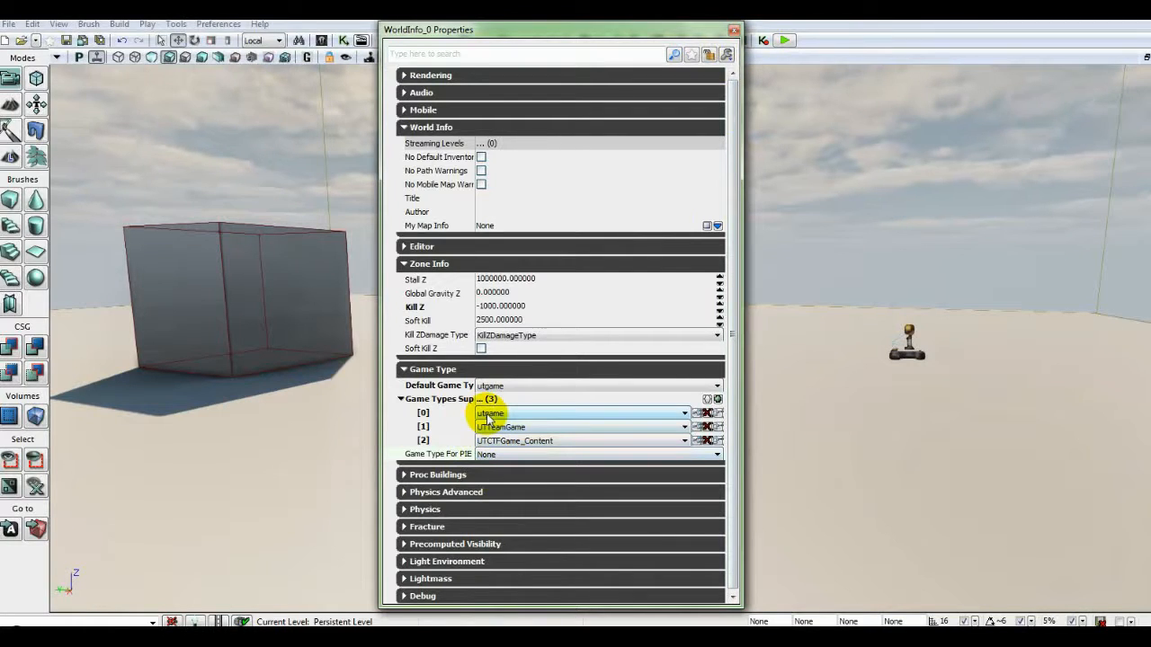
Close the World Properties and play-test the level in the editor preview, moving around near the cube, and end the preview
left_click(734, 33)
left_click(785, 40)
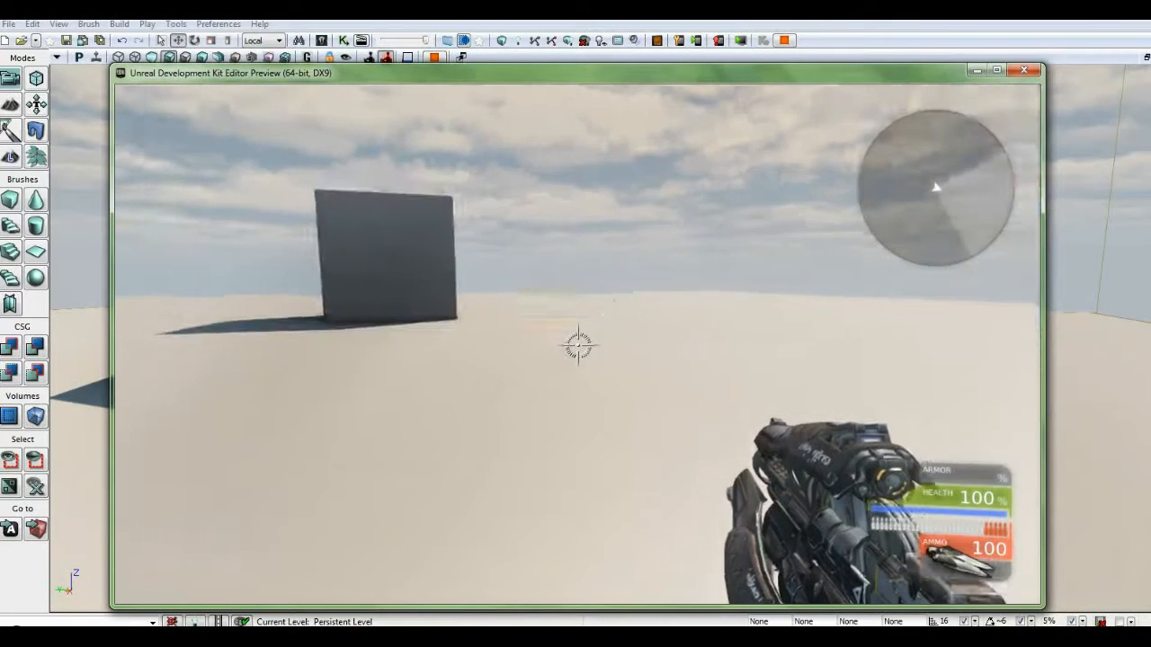
key("w")
key("w")
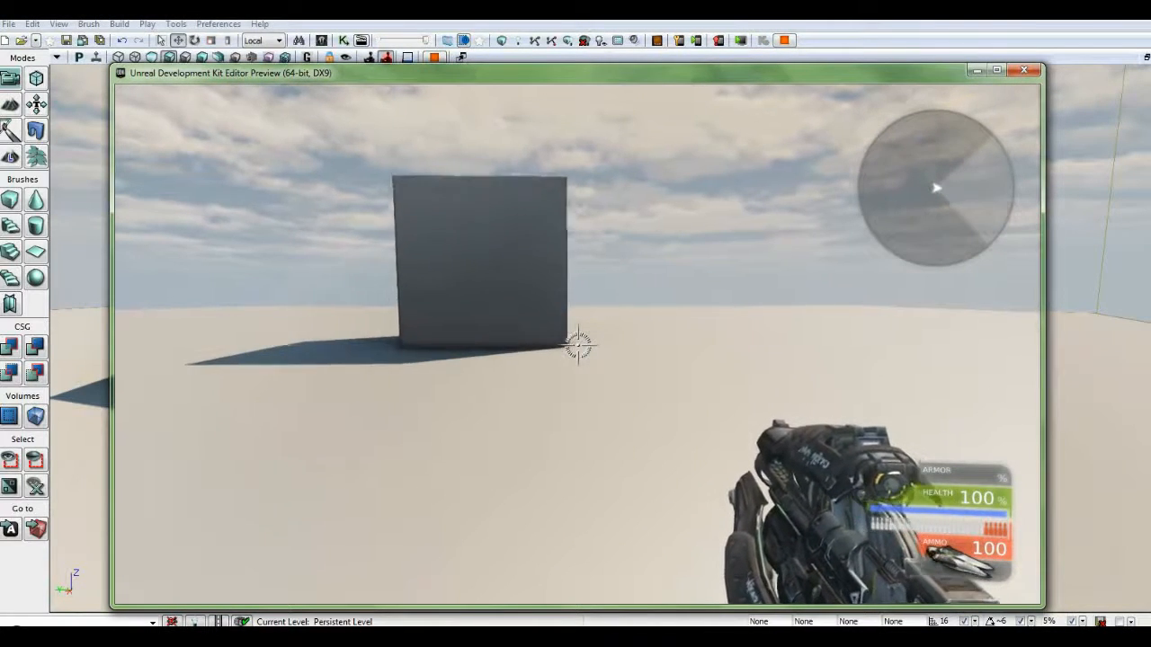
key("d")
key("s")
key("a")
key("s")
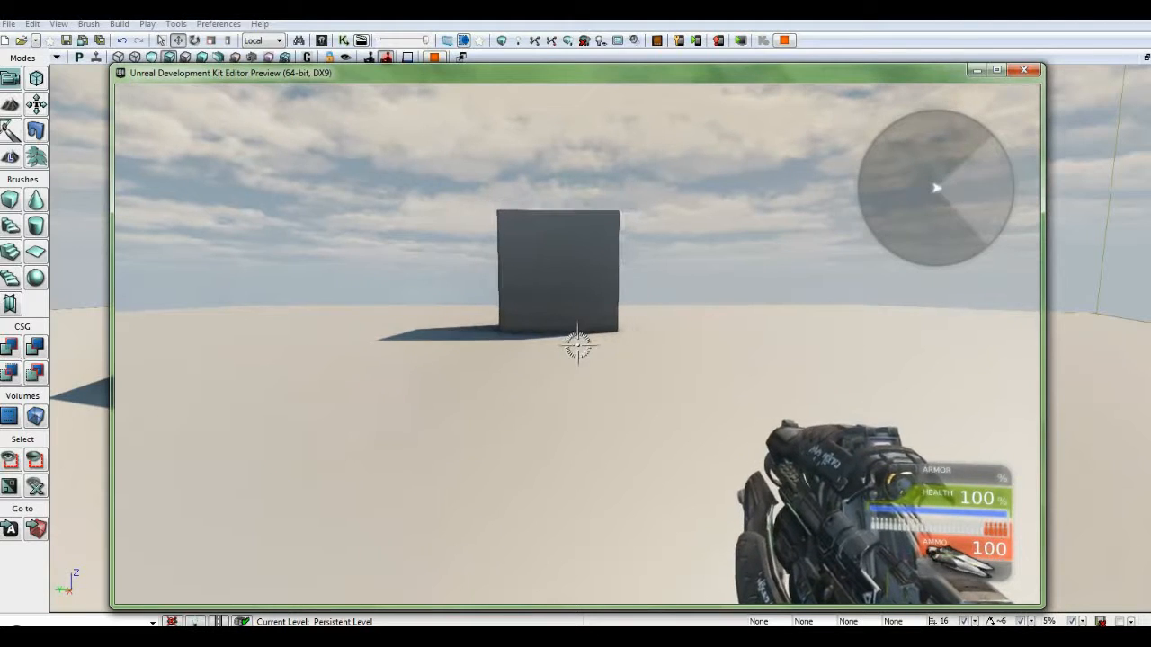
left_click(578, 345)
key("1")
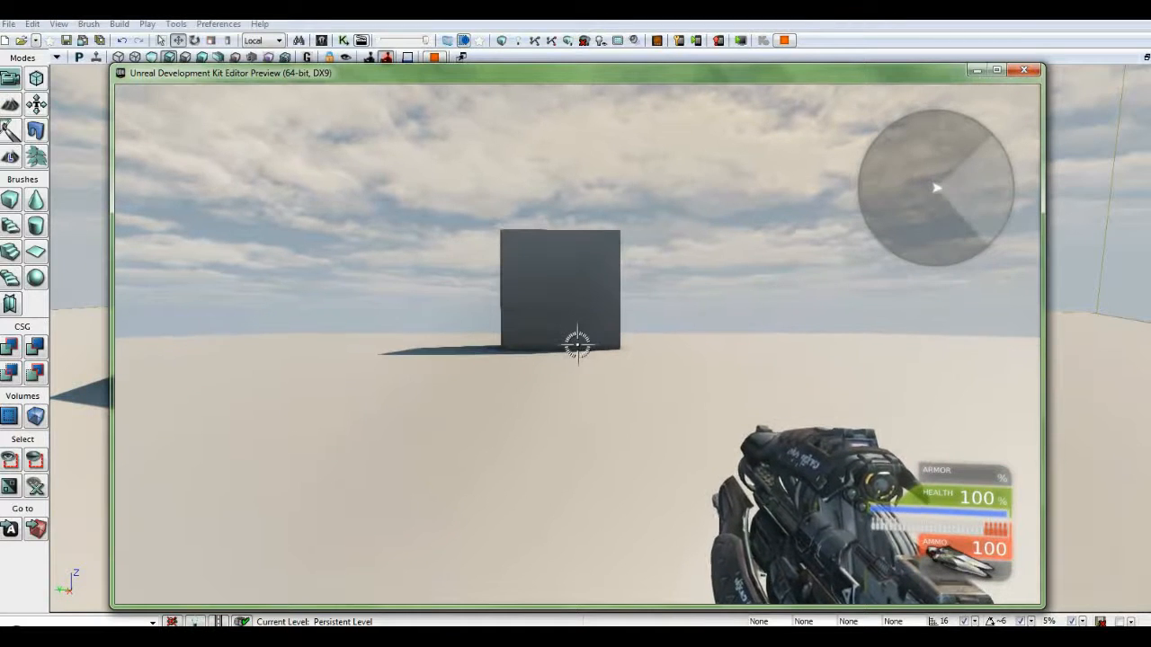
key("w")
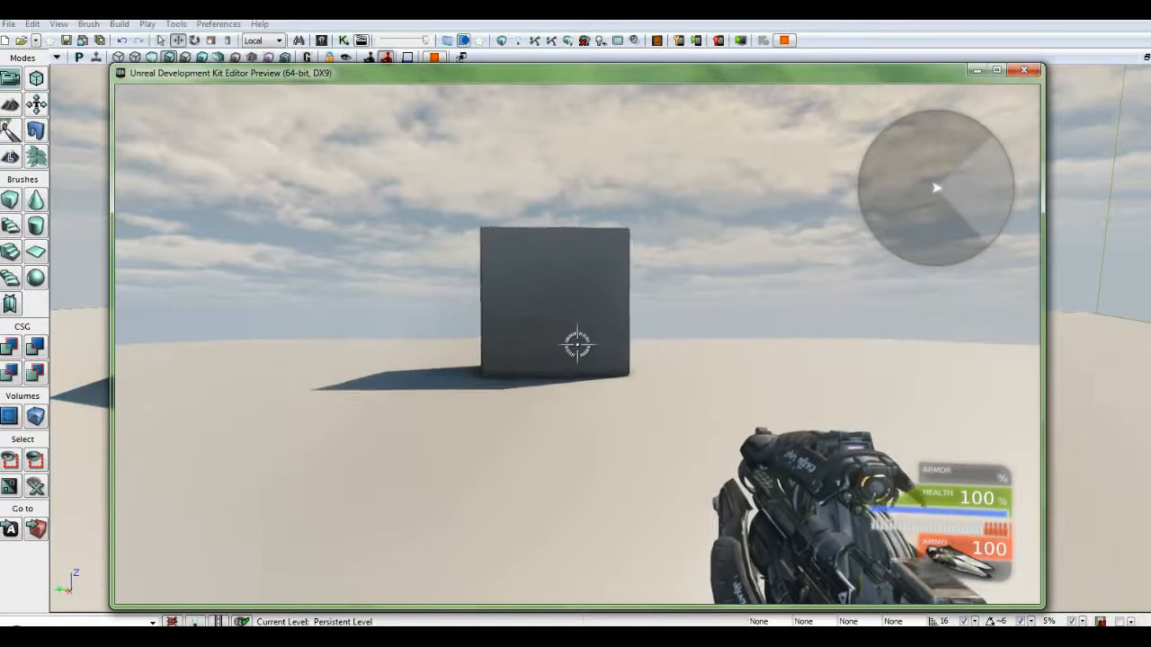
key("d")
key("s")
key("a")
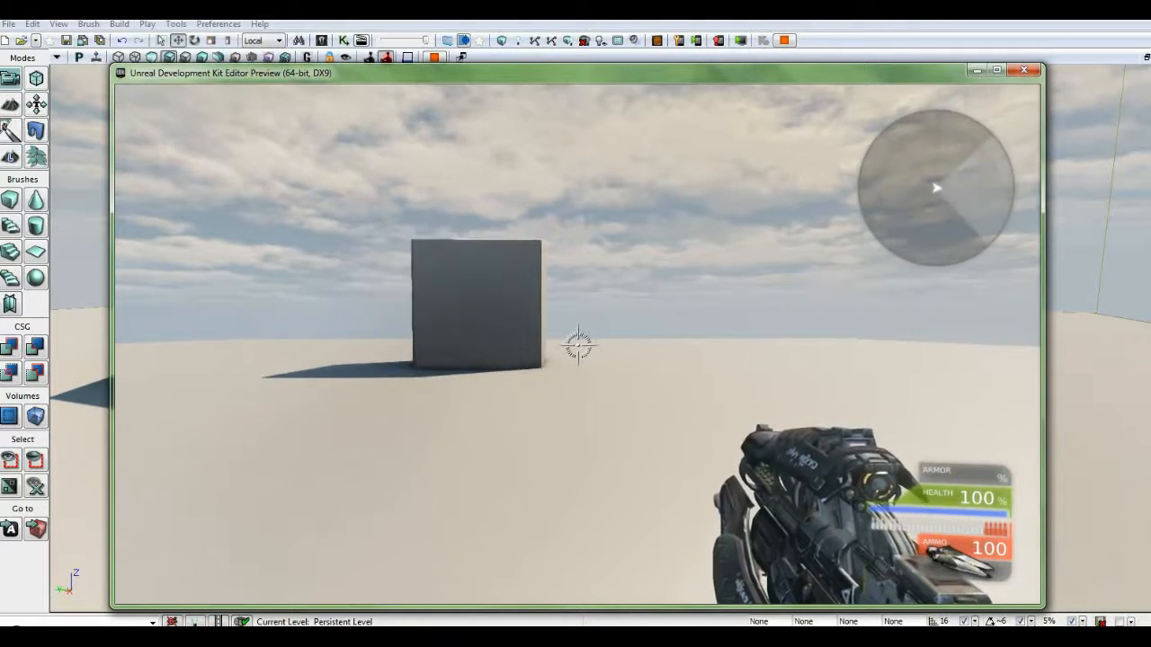
key("Escape")
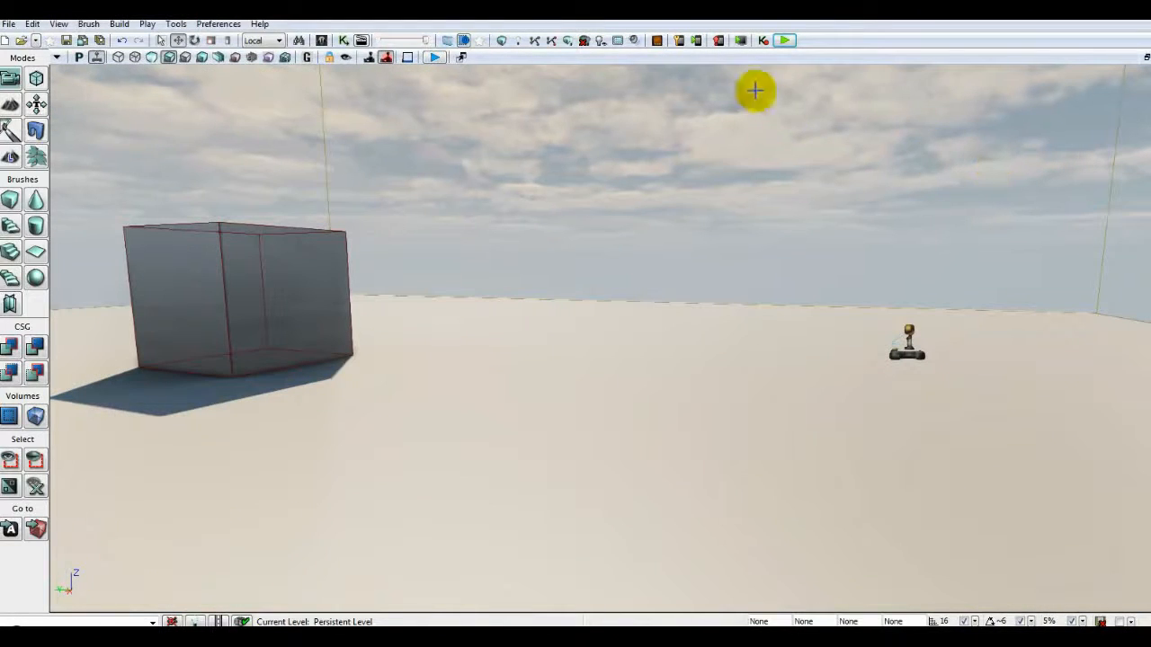
Reopen the World Properties and set Game Type For PIE to UTTeamGame
left_click(58, 24)
left_click(77, 93)
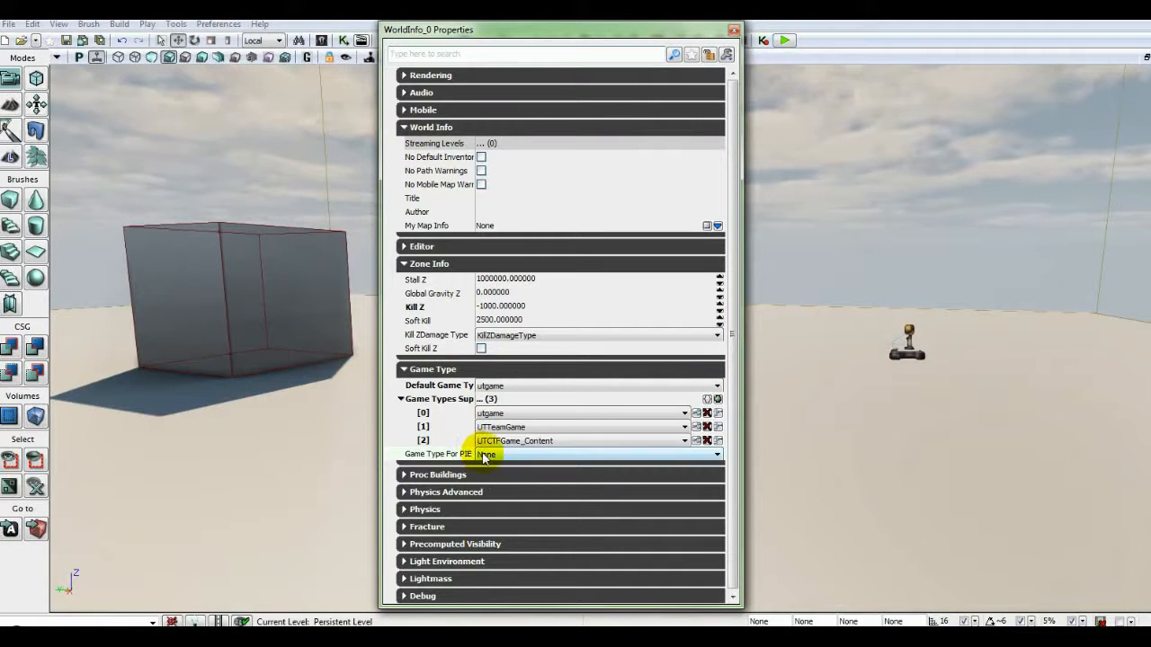
left_click(484, 456)
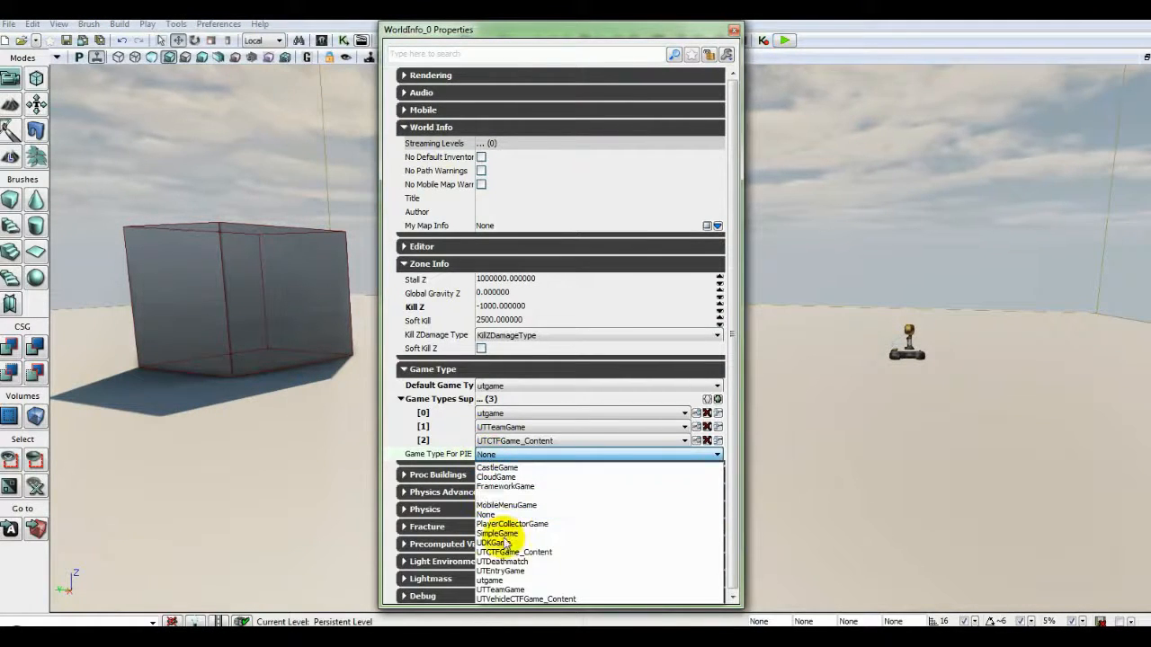
left_click(499, 590)
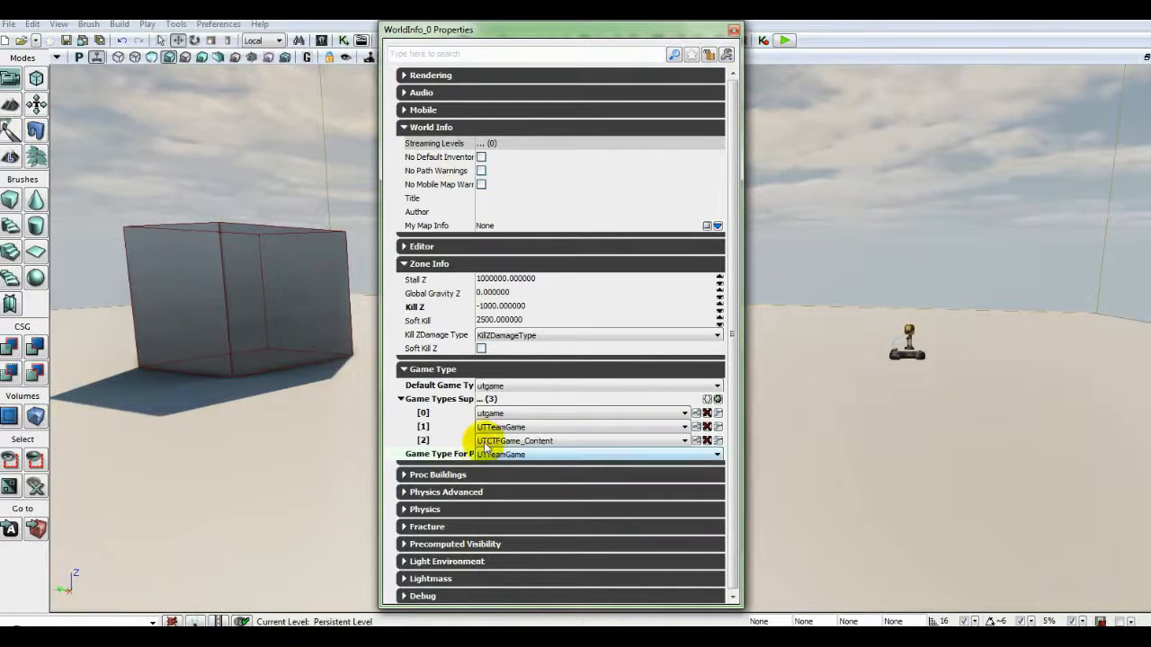
Close the World Properties and play-test the level in the editor preview, moving around, jumping and firing the weapon, and end the preview
left_click(733, 32)
left_click(782, 41)
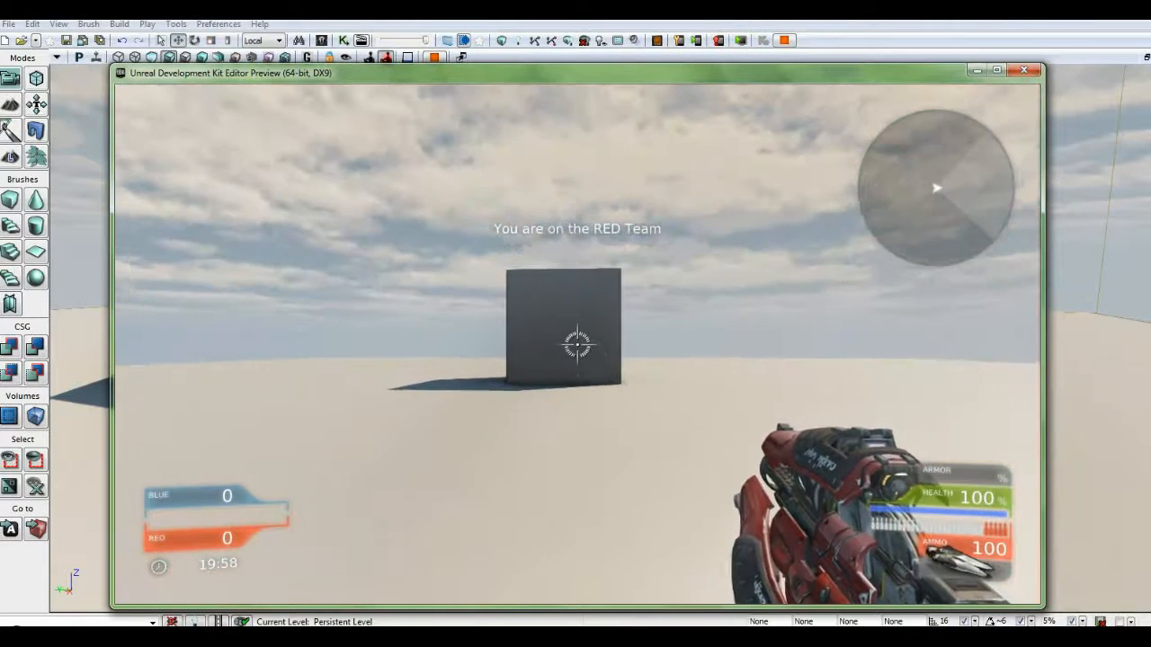
key("w")
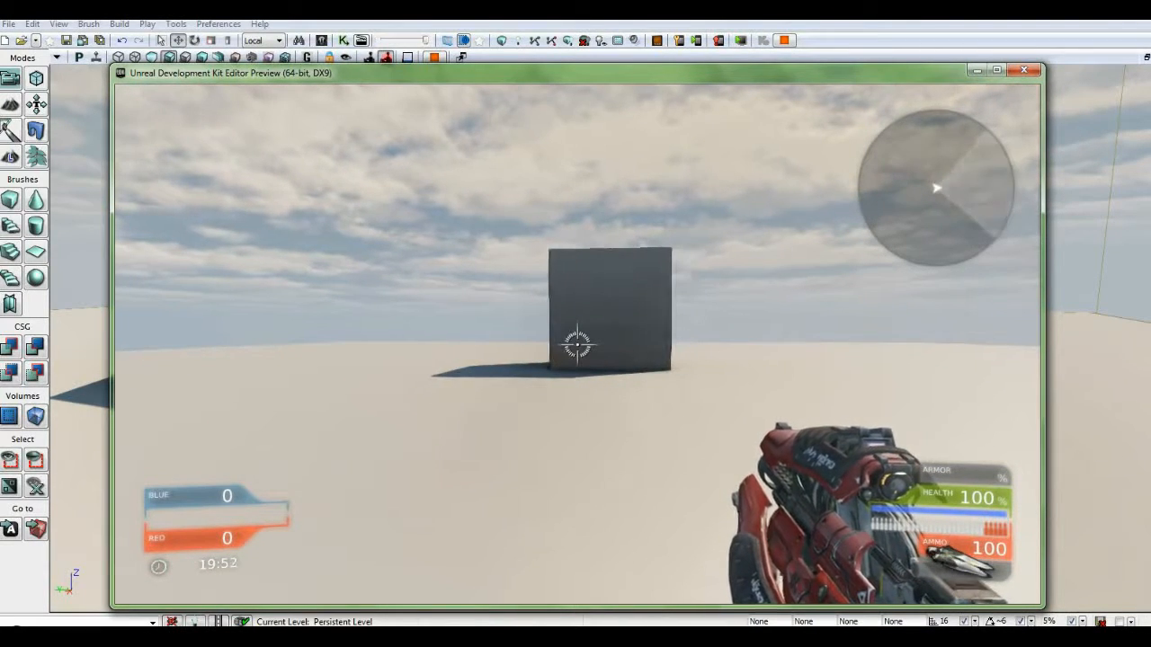
key("d")
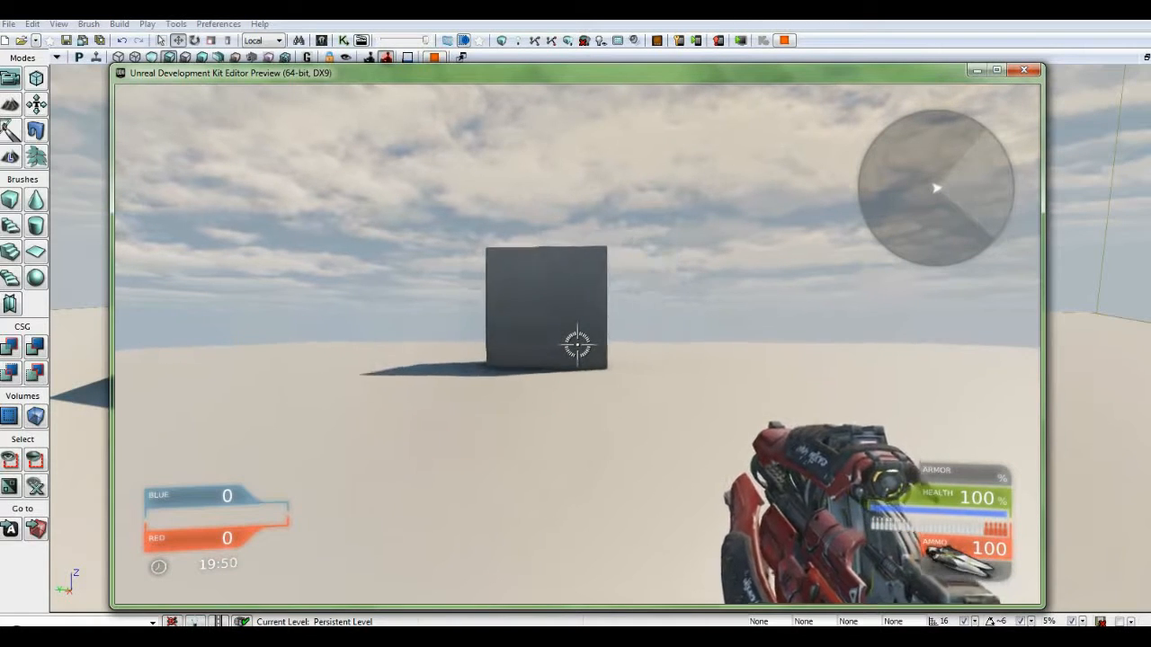
key("w")
key("a")
key("s")
key("space")
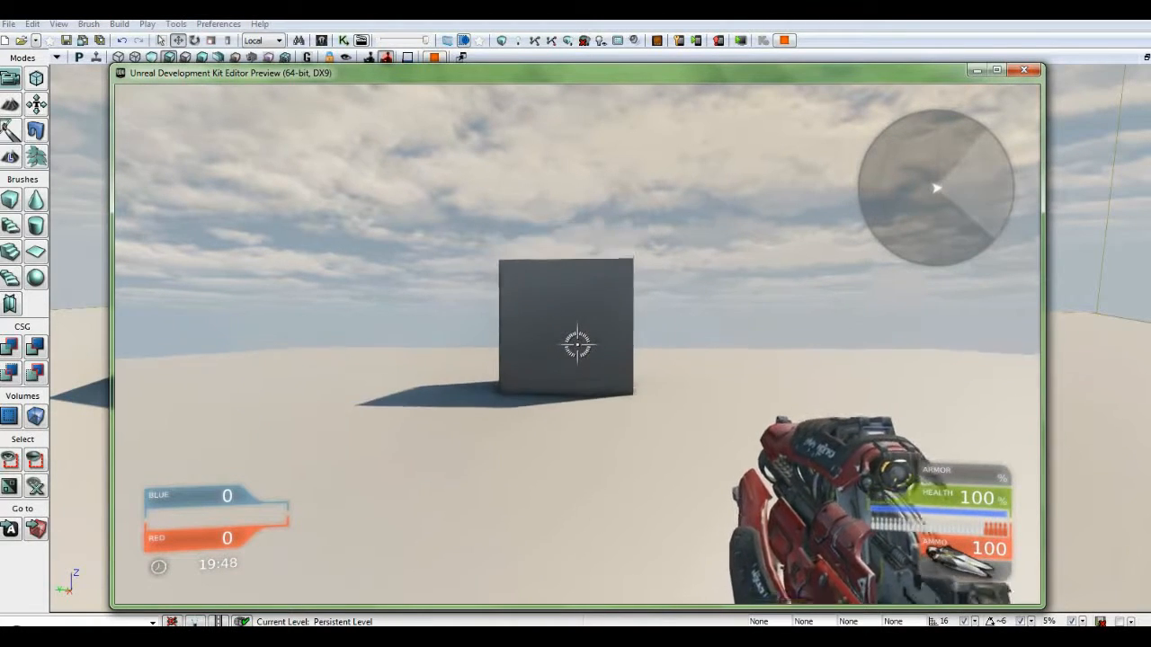
left_click(577, 345)
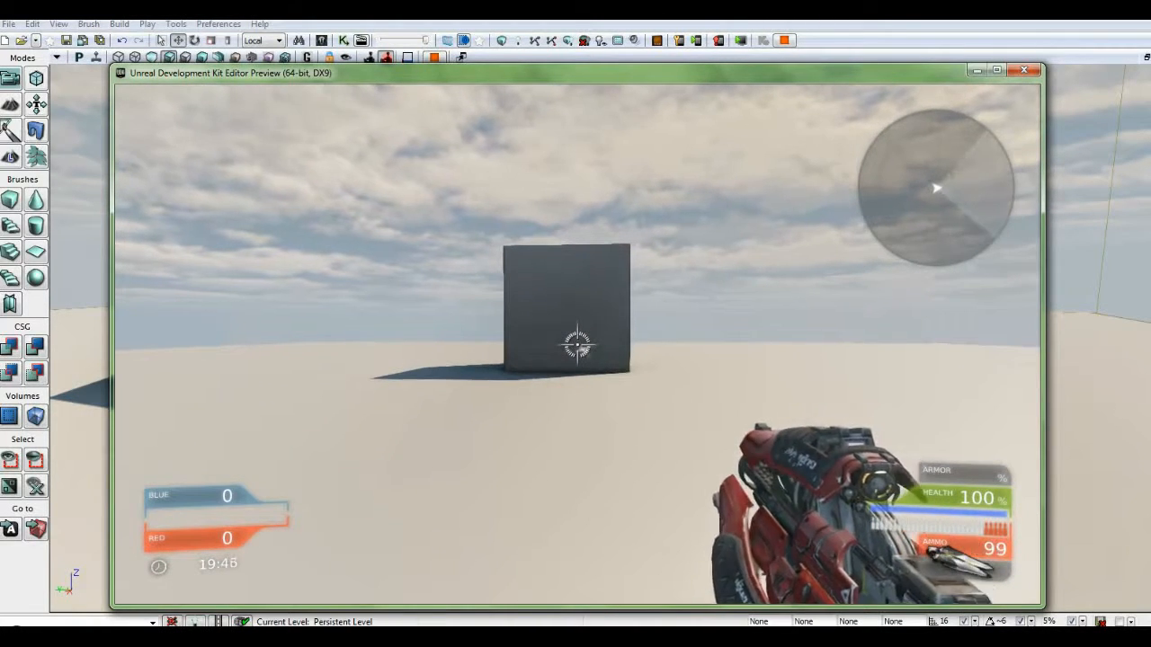
left_click(577, 345)
key("Escape")
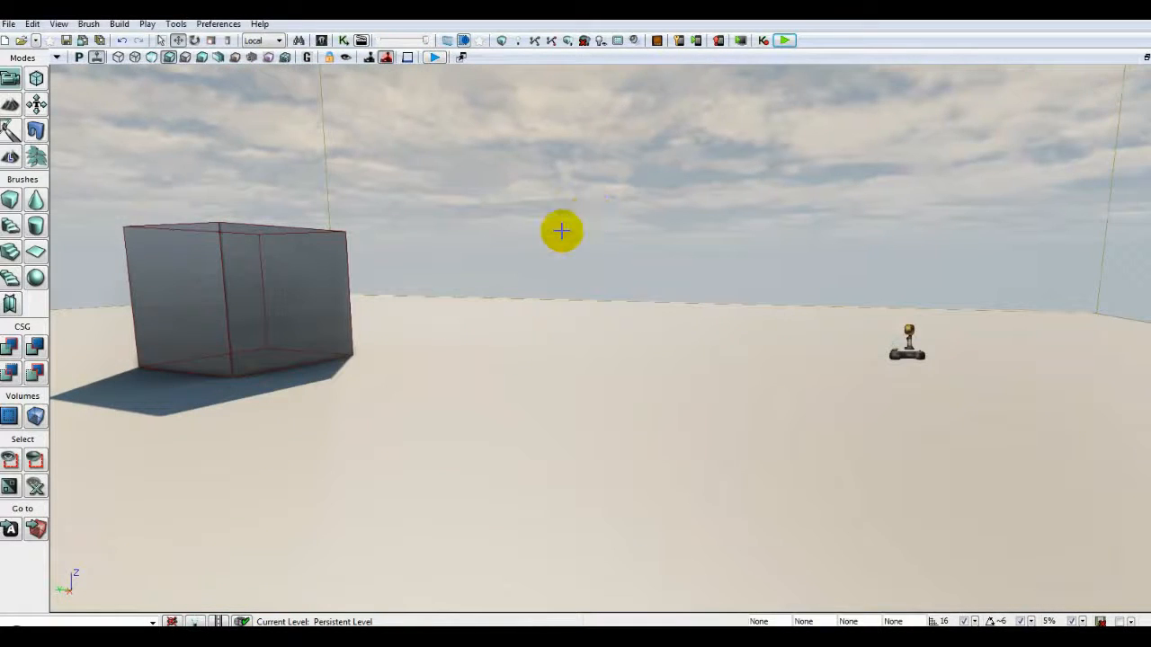
Reopen the World Properties and set Game Type For PIE to UTCTFGame_Content
left_click(60, 25)
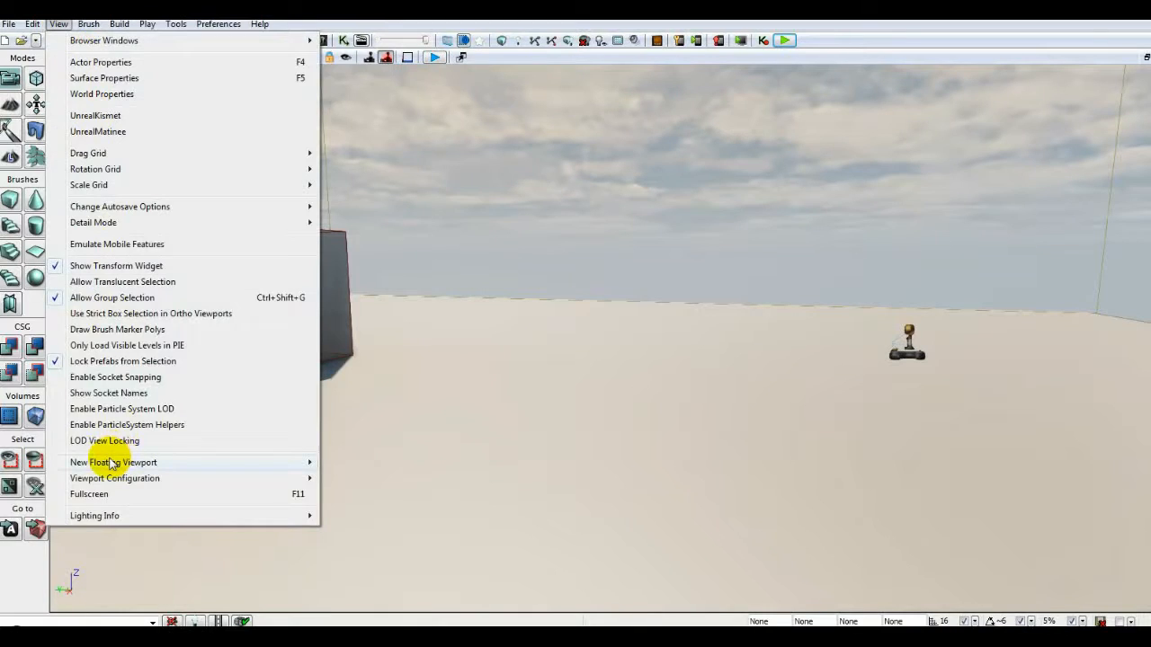
left_click(65, 94)
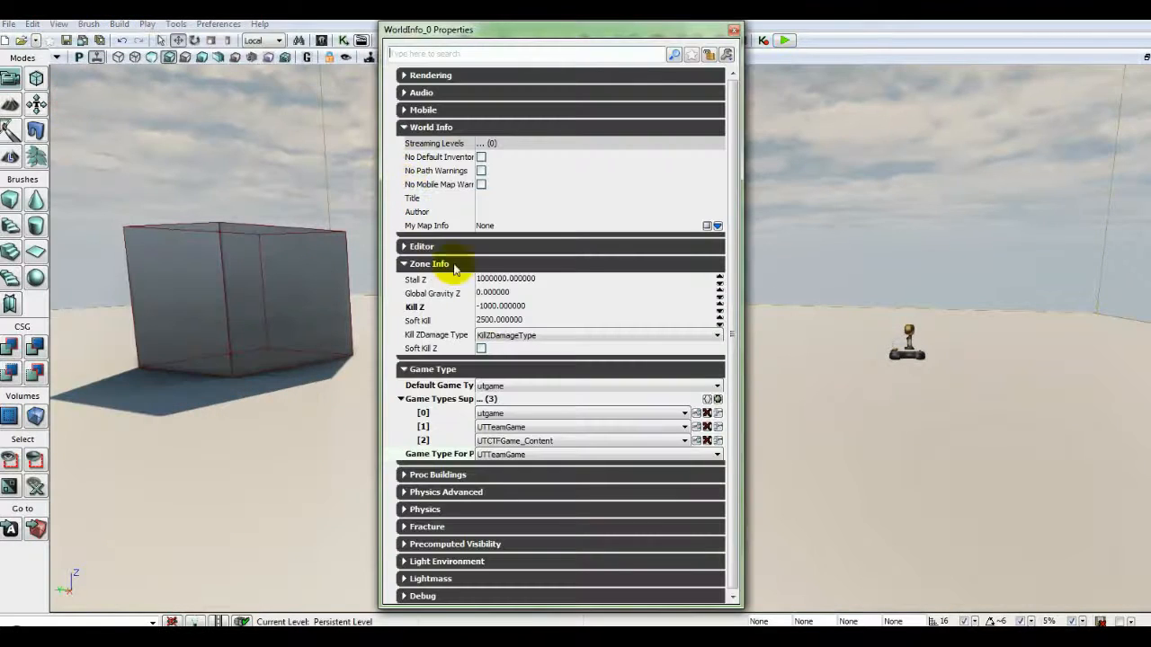
left_click(510, 456)
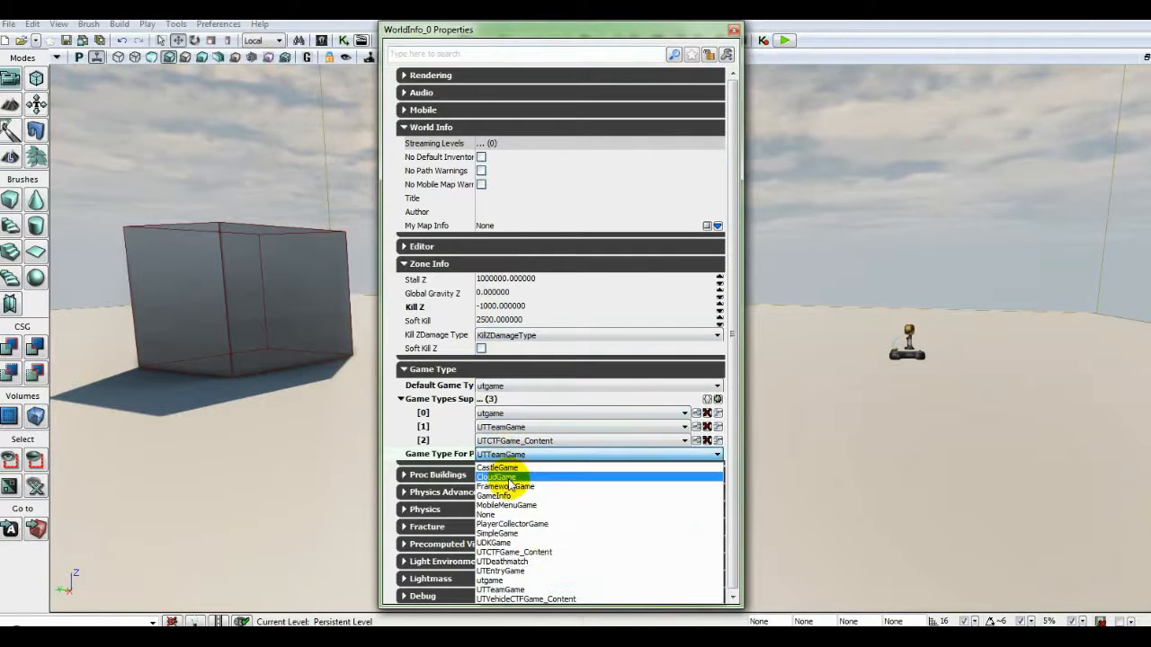
left_click(511, 552)
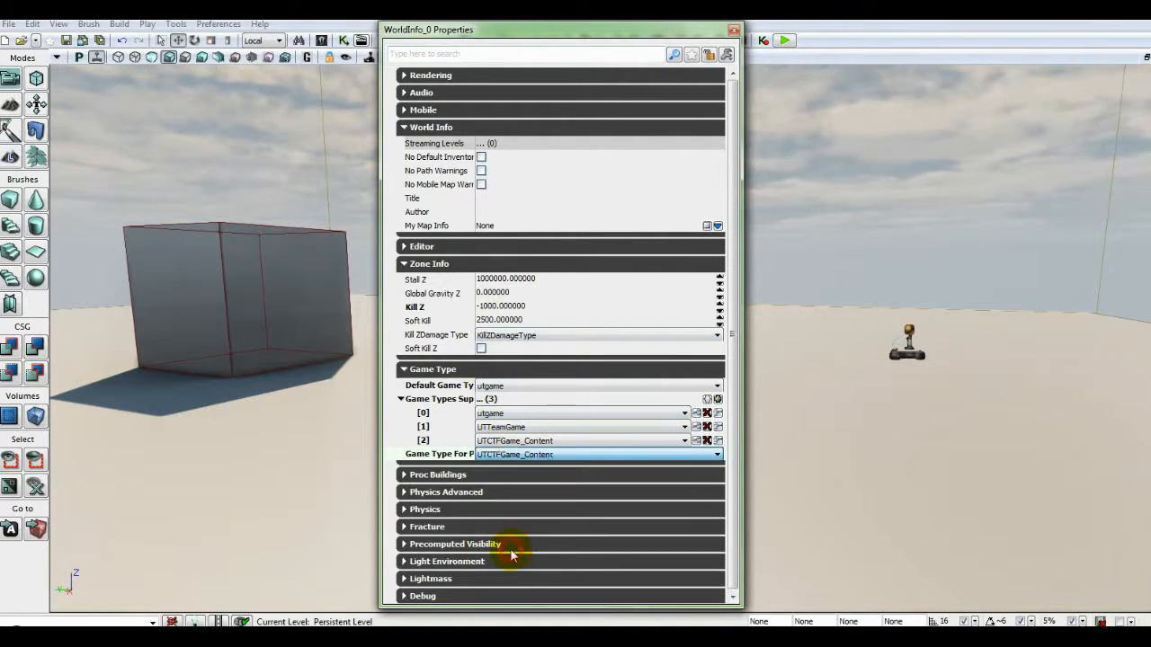
Close the World Properties, run the level in the editor preview to check the capture-the-flag game type, and end the preview
left_click(734, 31)
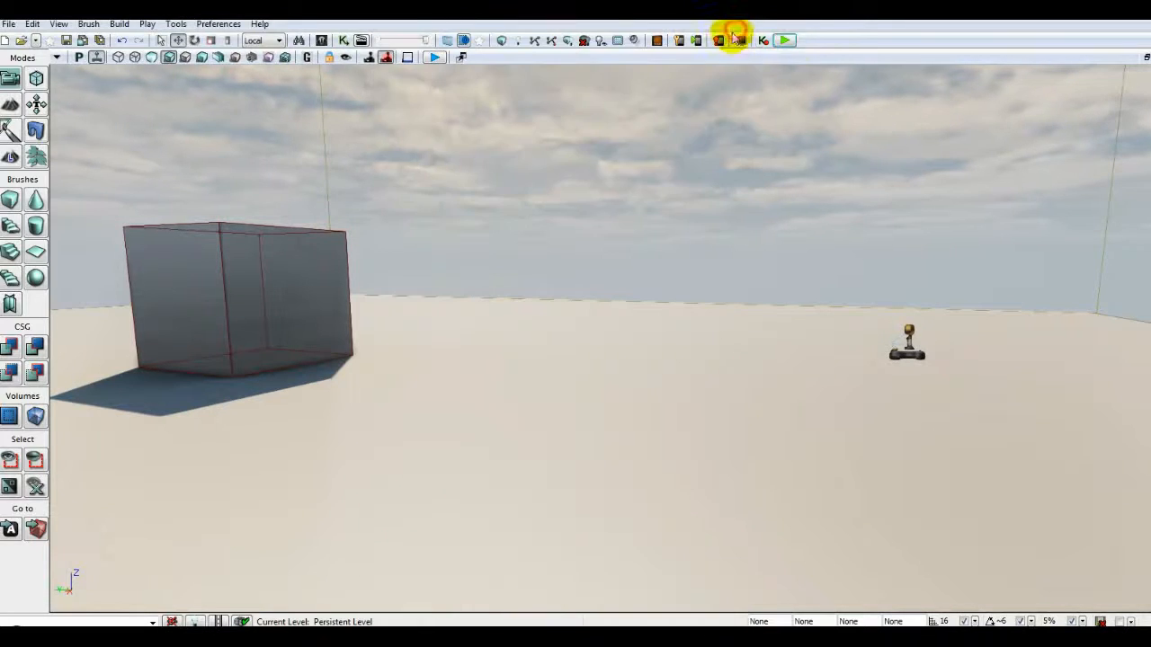
left_click(789, 43)
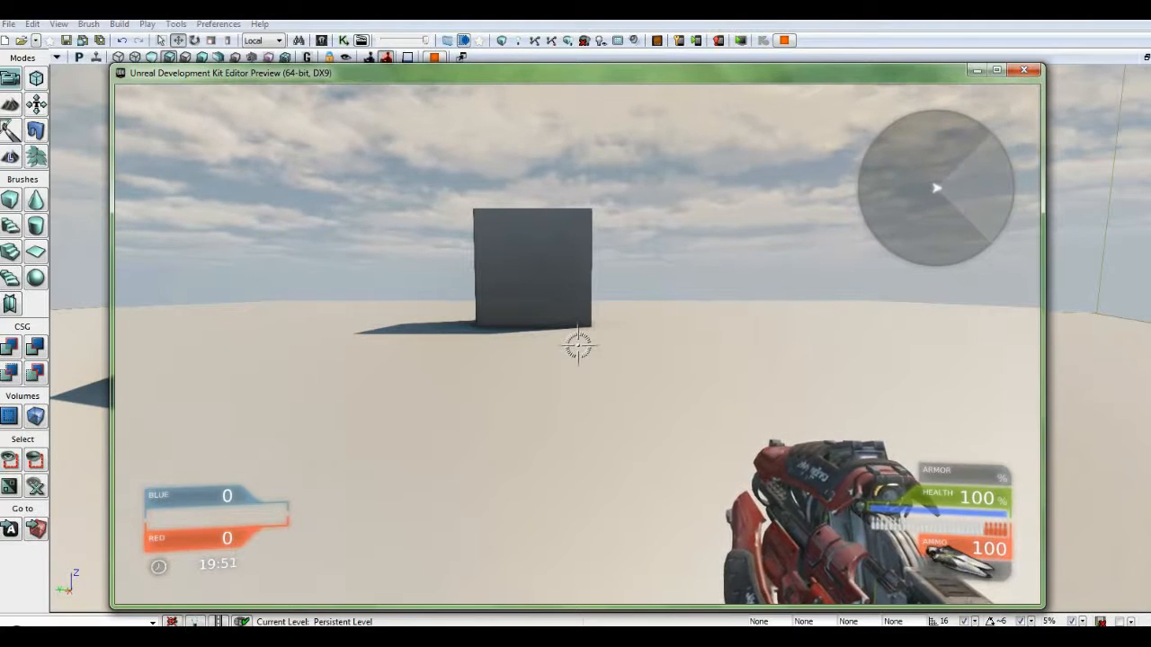
key("Escape")
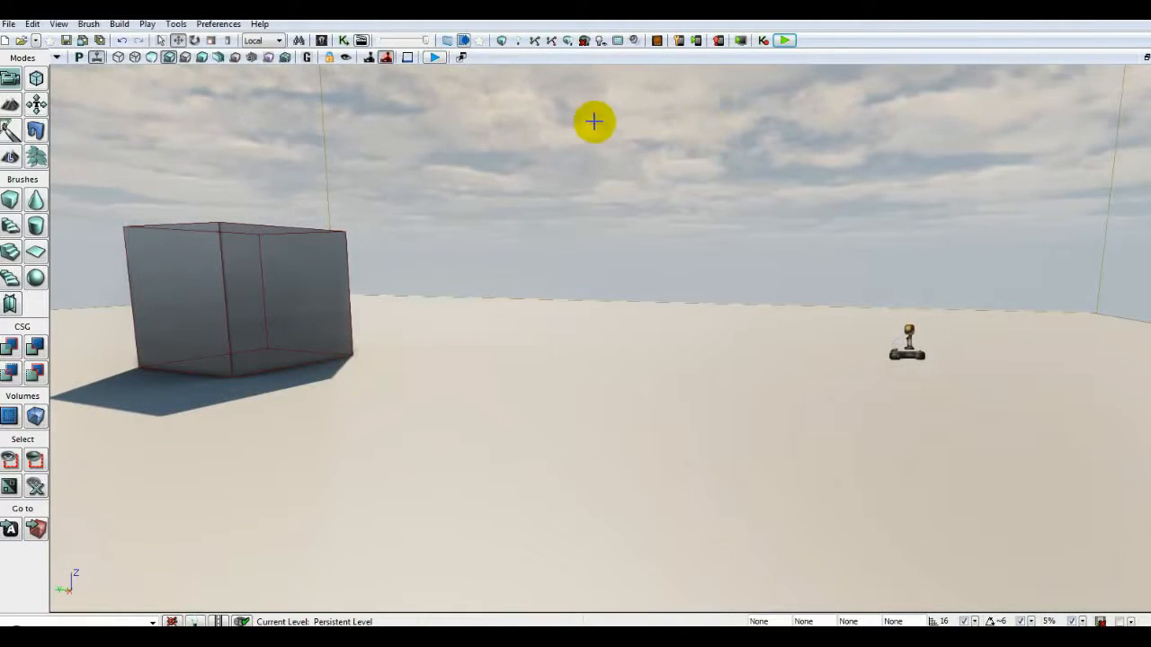
Set Game Type For PIE to utgame in the World Properties, collapse the supported game types list, and close the properties
left_click(57, 25)
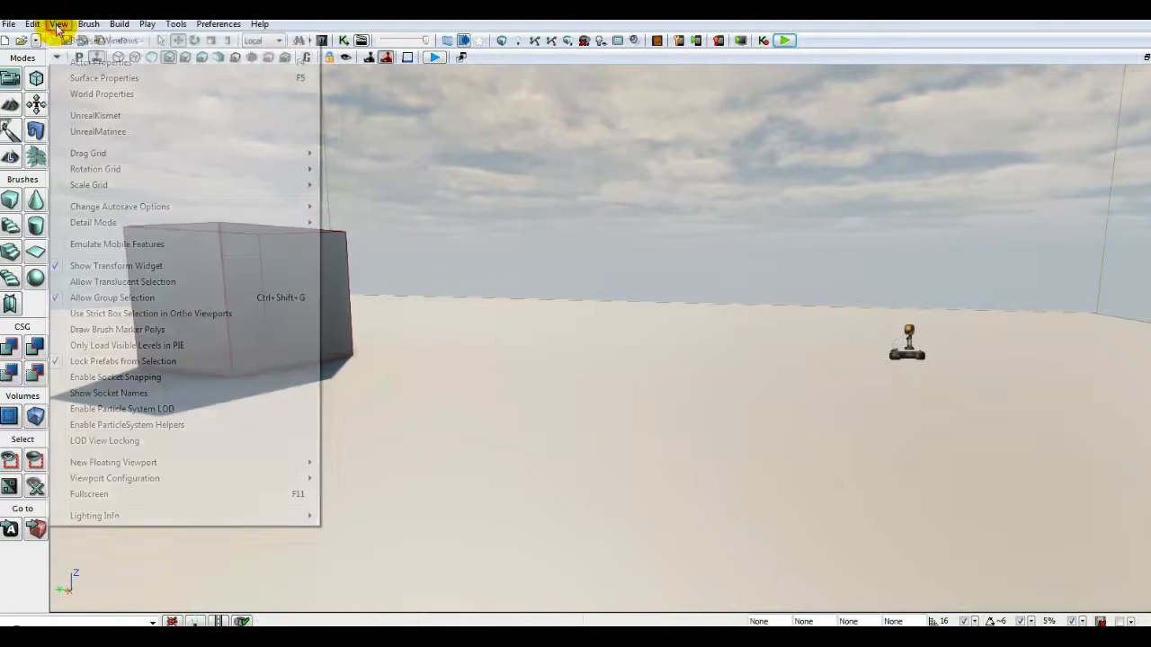
left_click(98, 93)
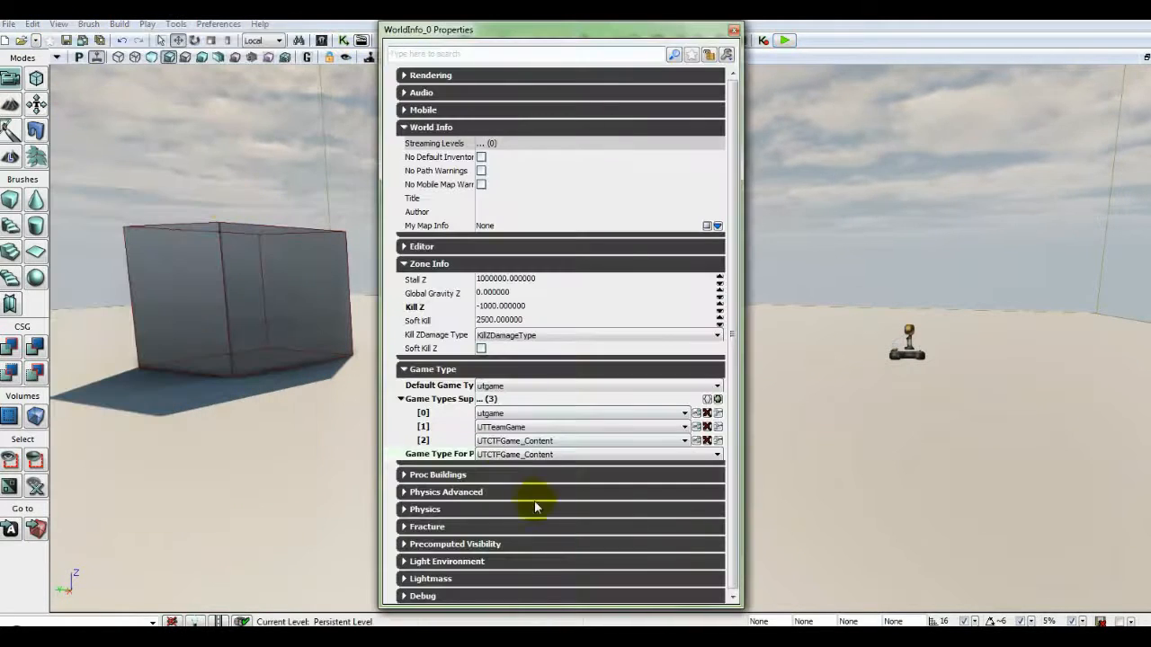
left_click(512, 456)
left_click(490, 581)
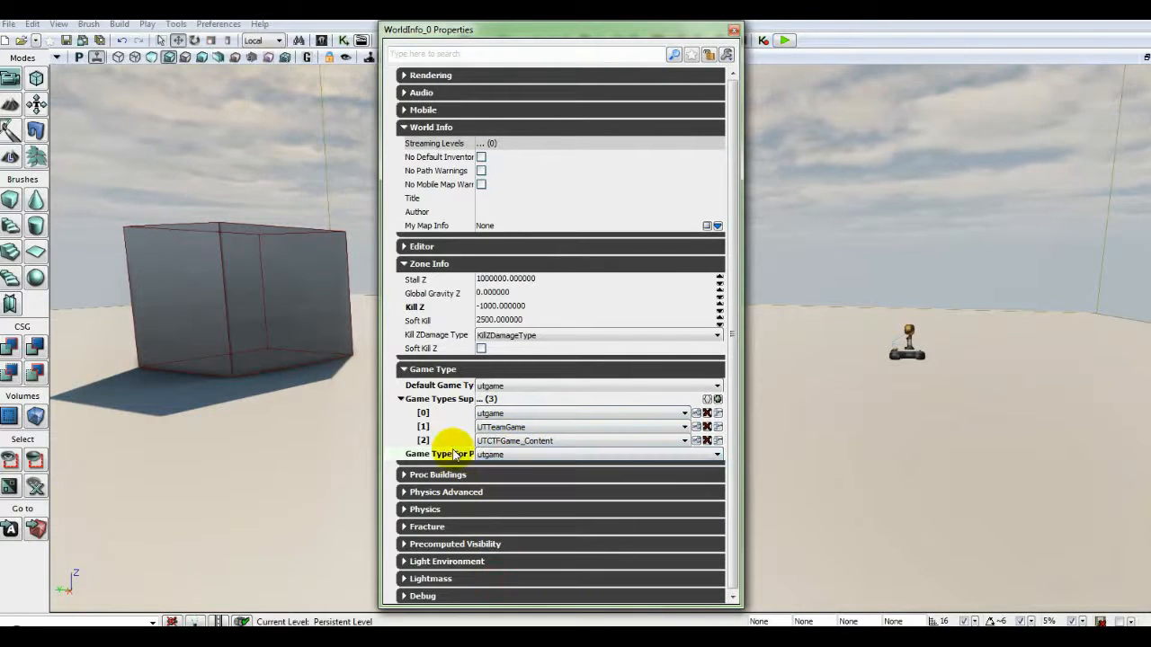
left_click(401, 400)
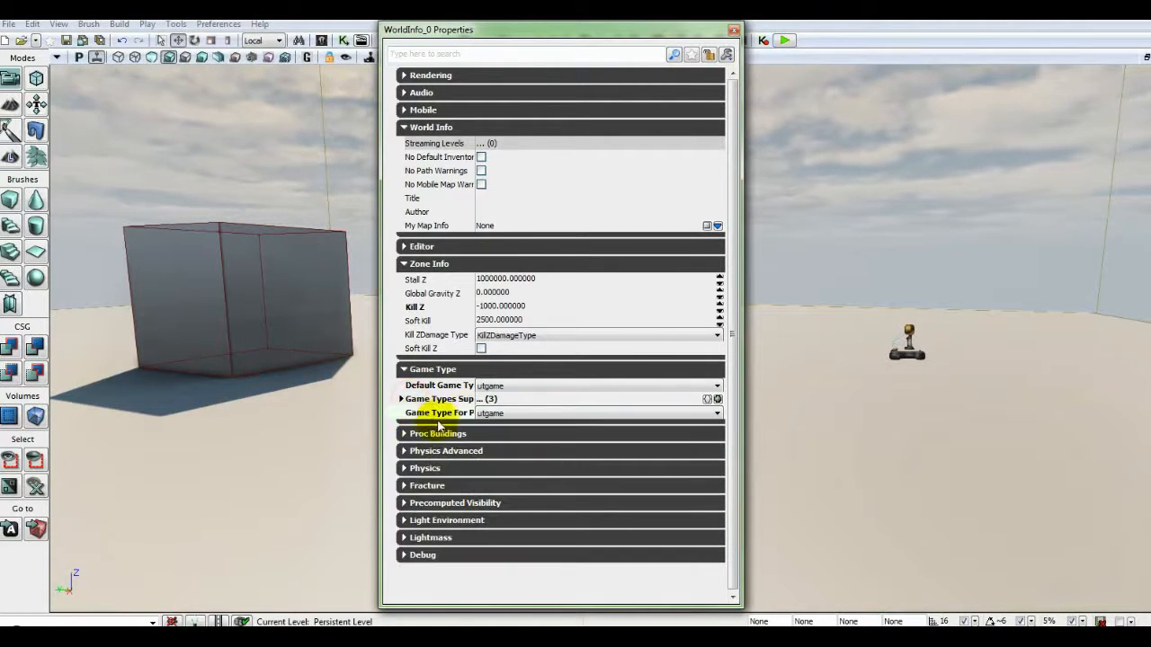
left_click(733, 33)
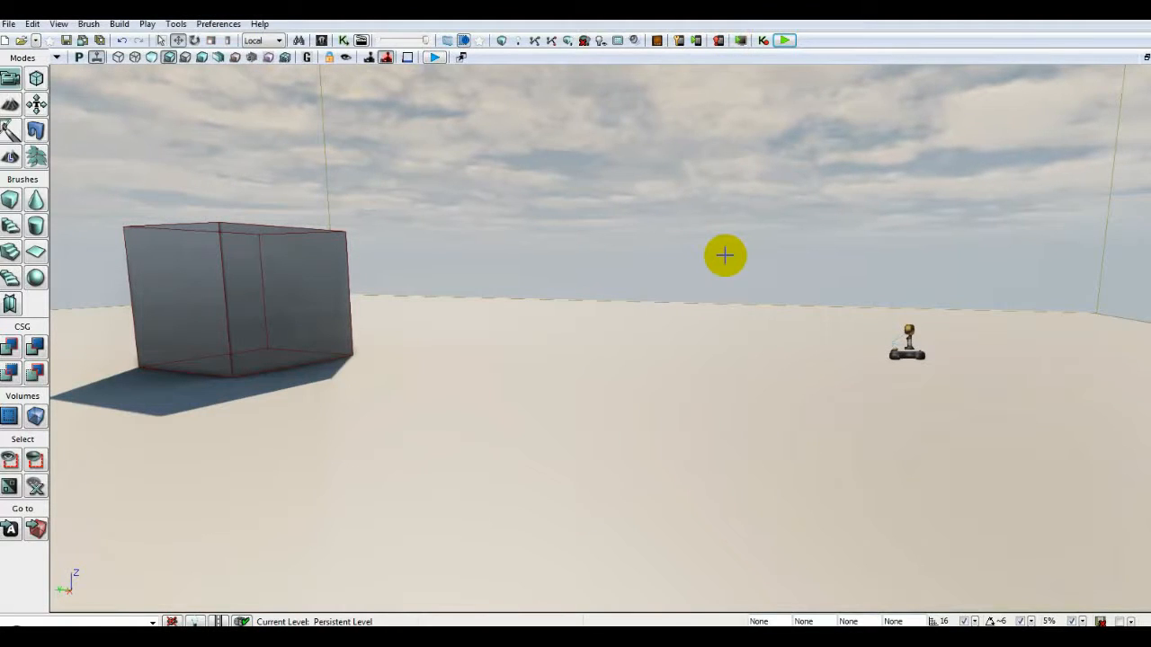